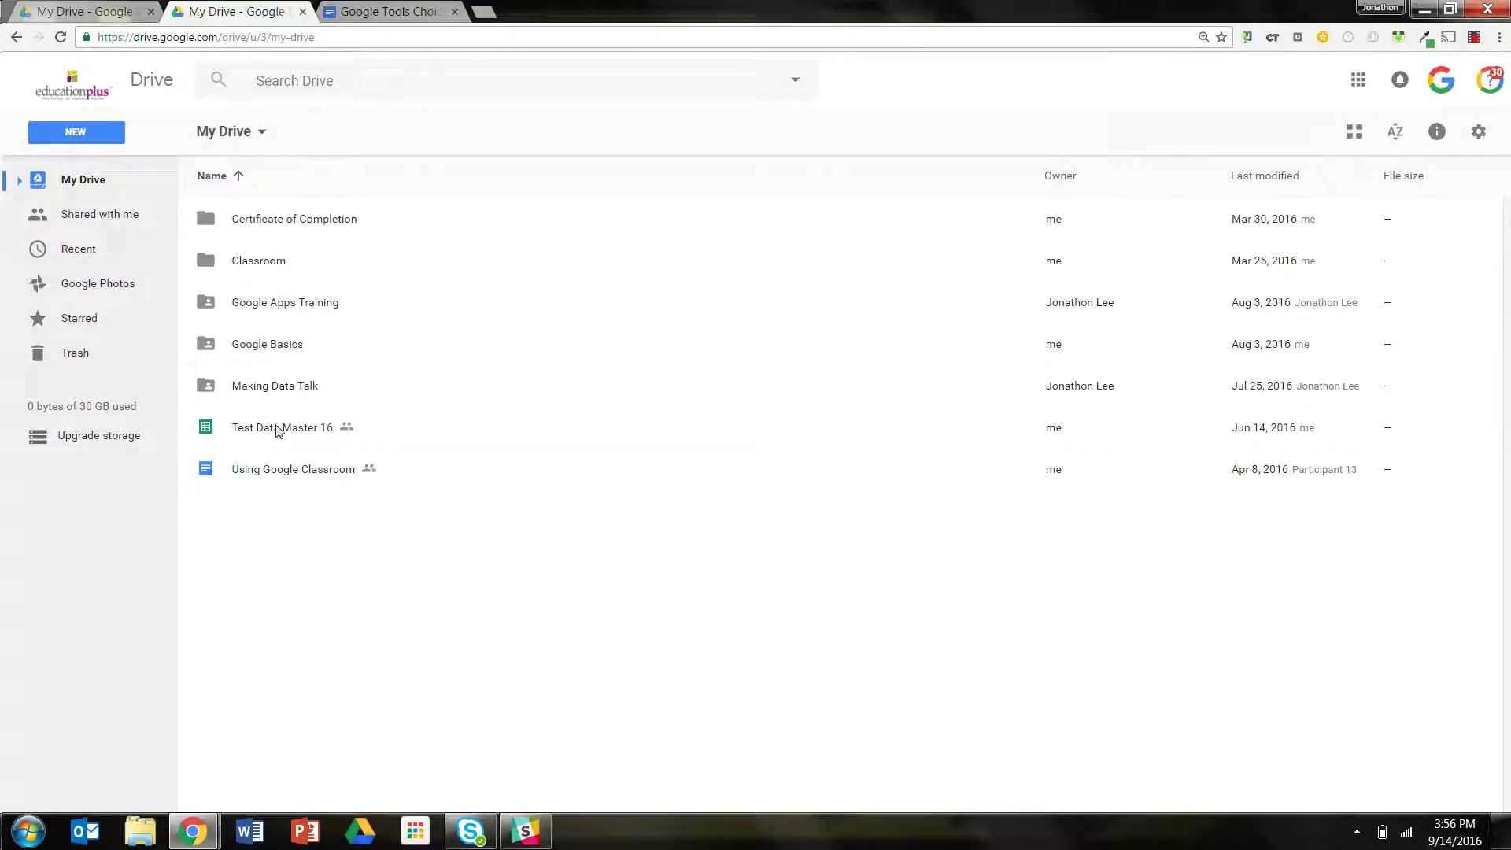
Show My Drive in grid layout and look over its folders and the previews of Test Data Master 16 and Using Google Classroom
click(274, 432)
click(280, 466)
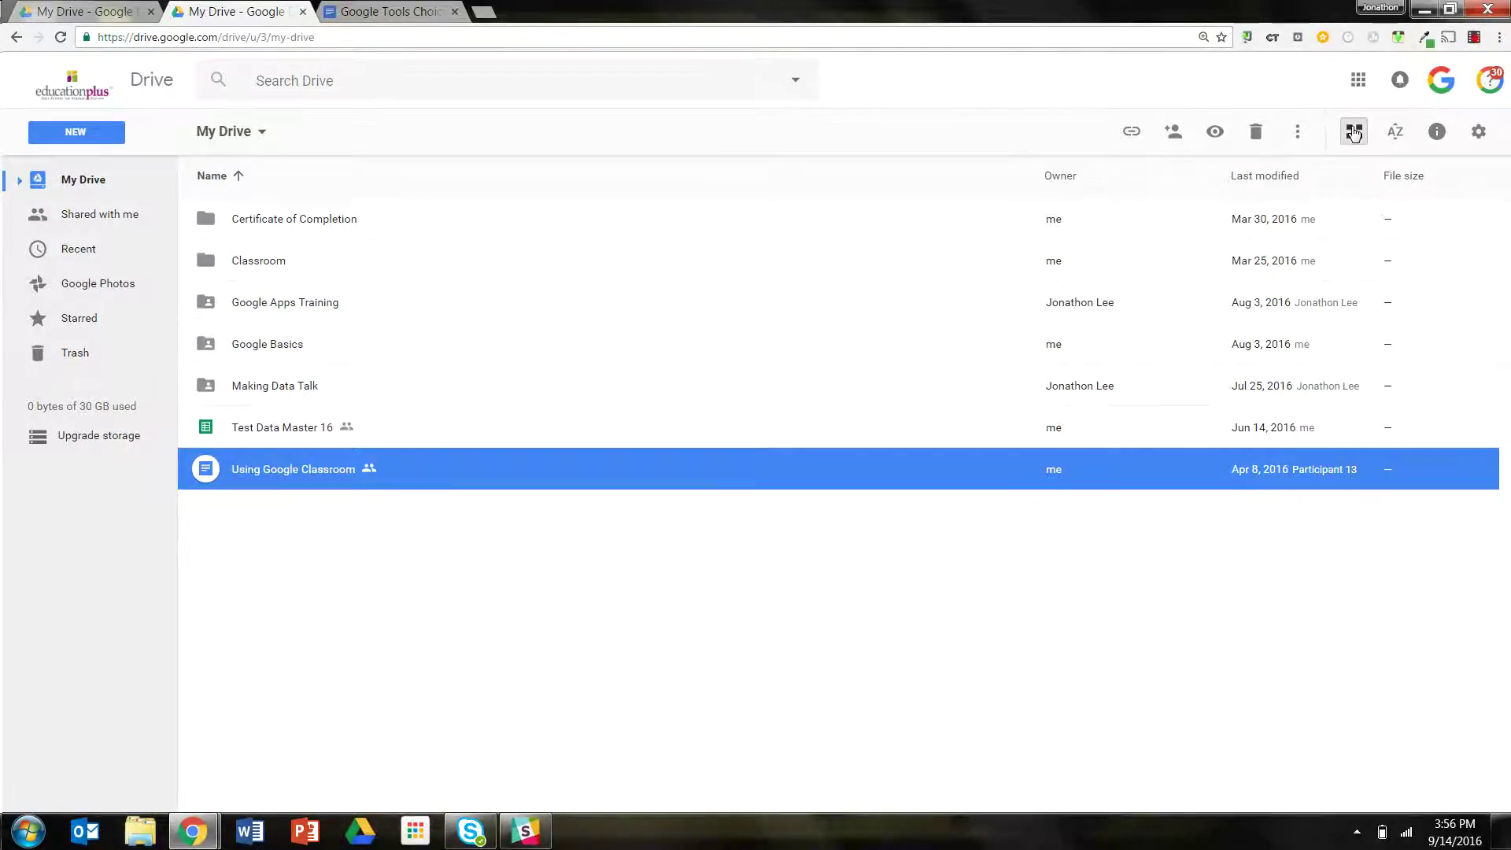
click(1354, 132)
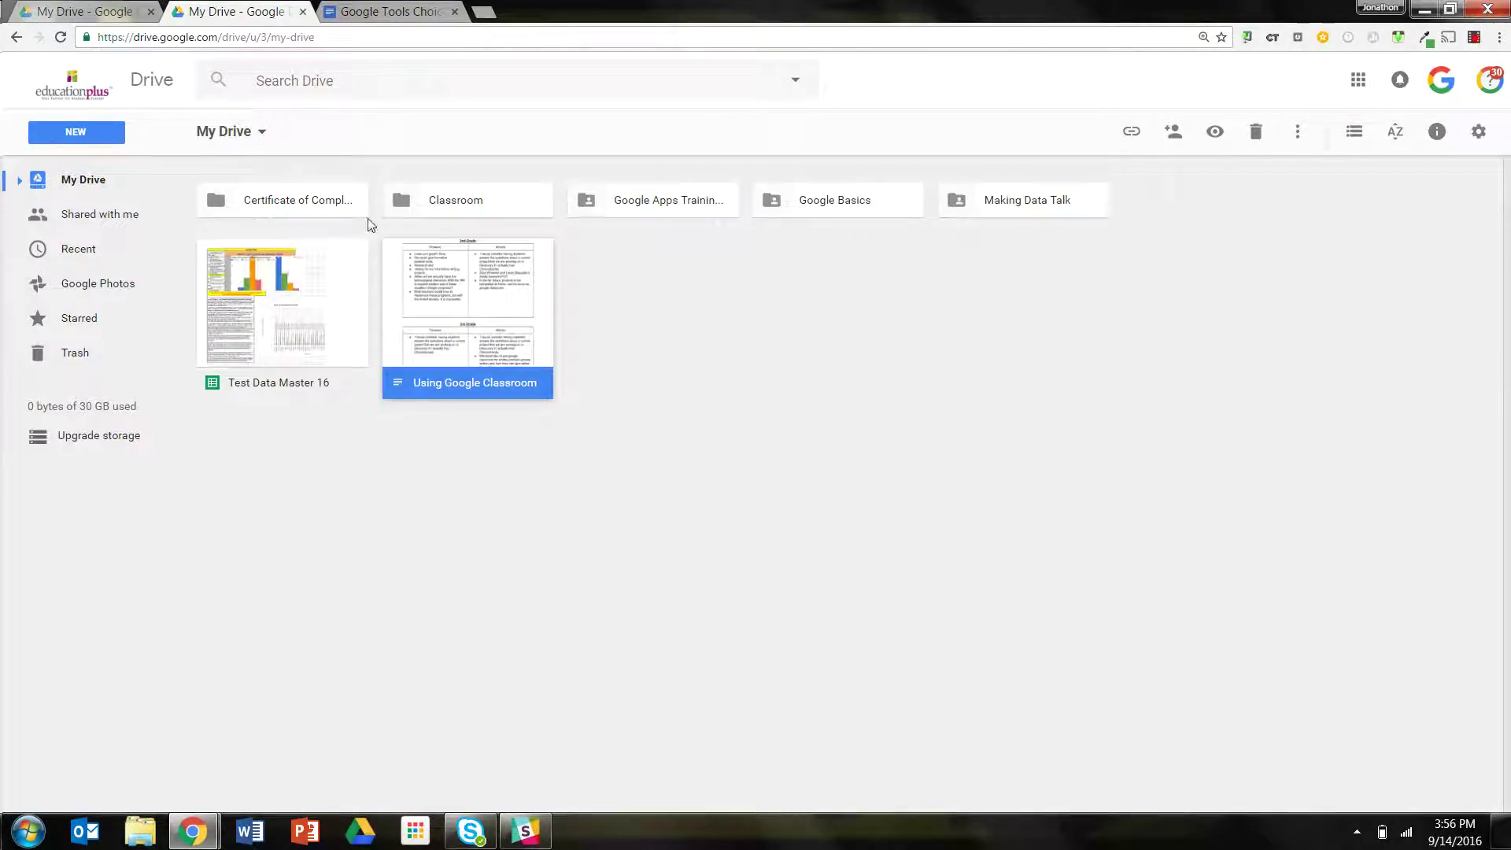
click(266, 206)
click(505, 209)
click(986, 211)
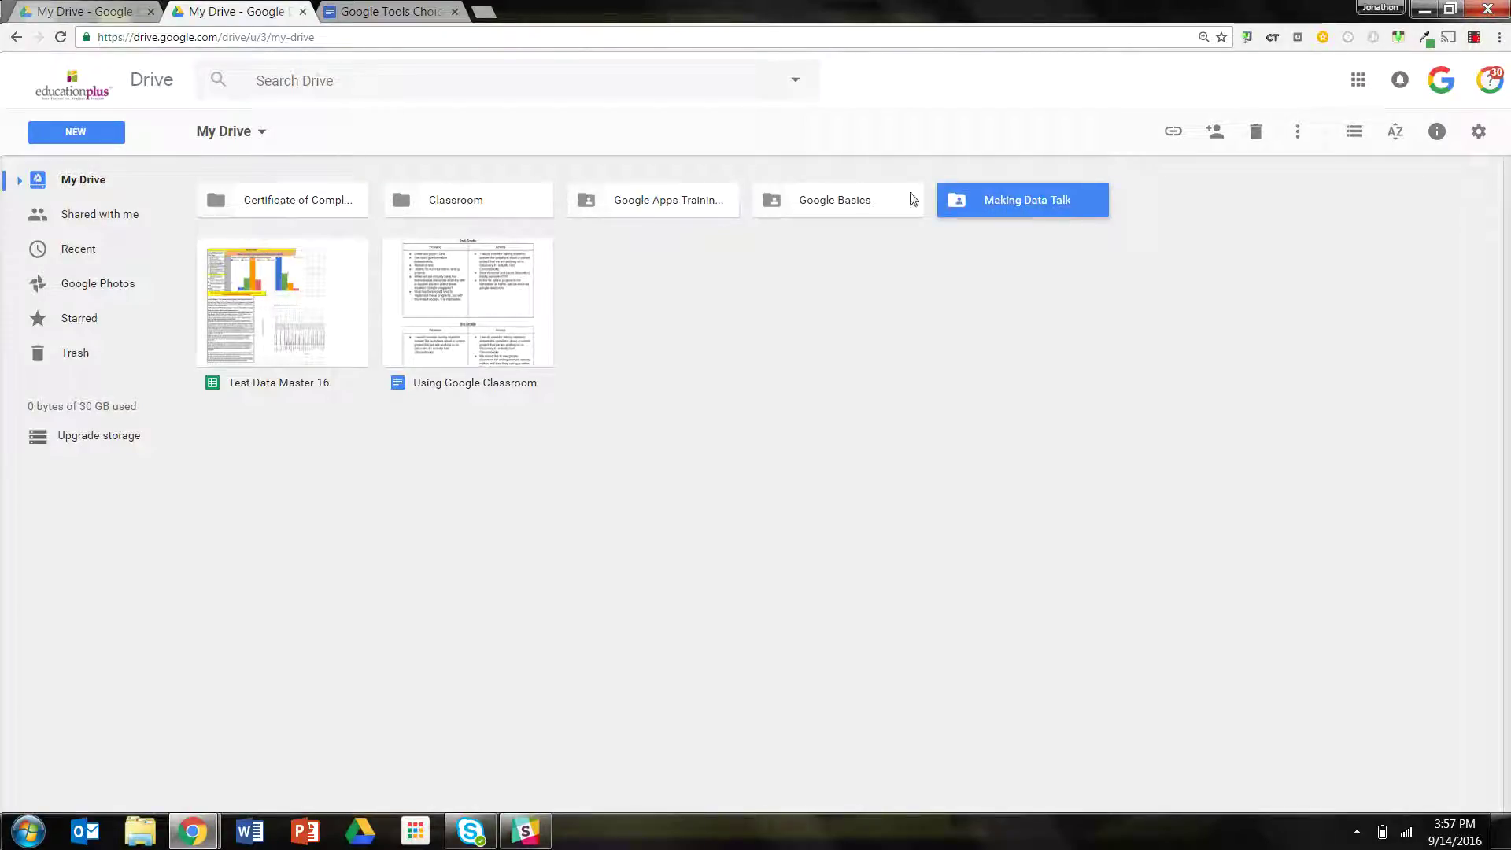
click(325, 326)
click(493, 327)
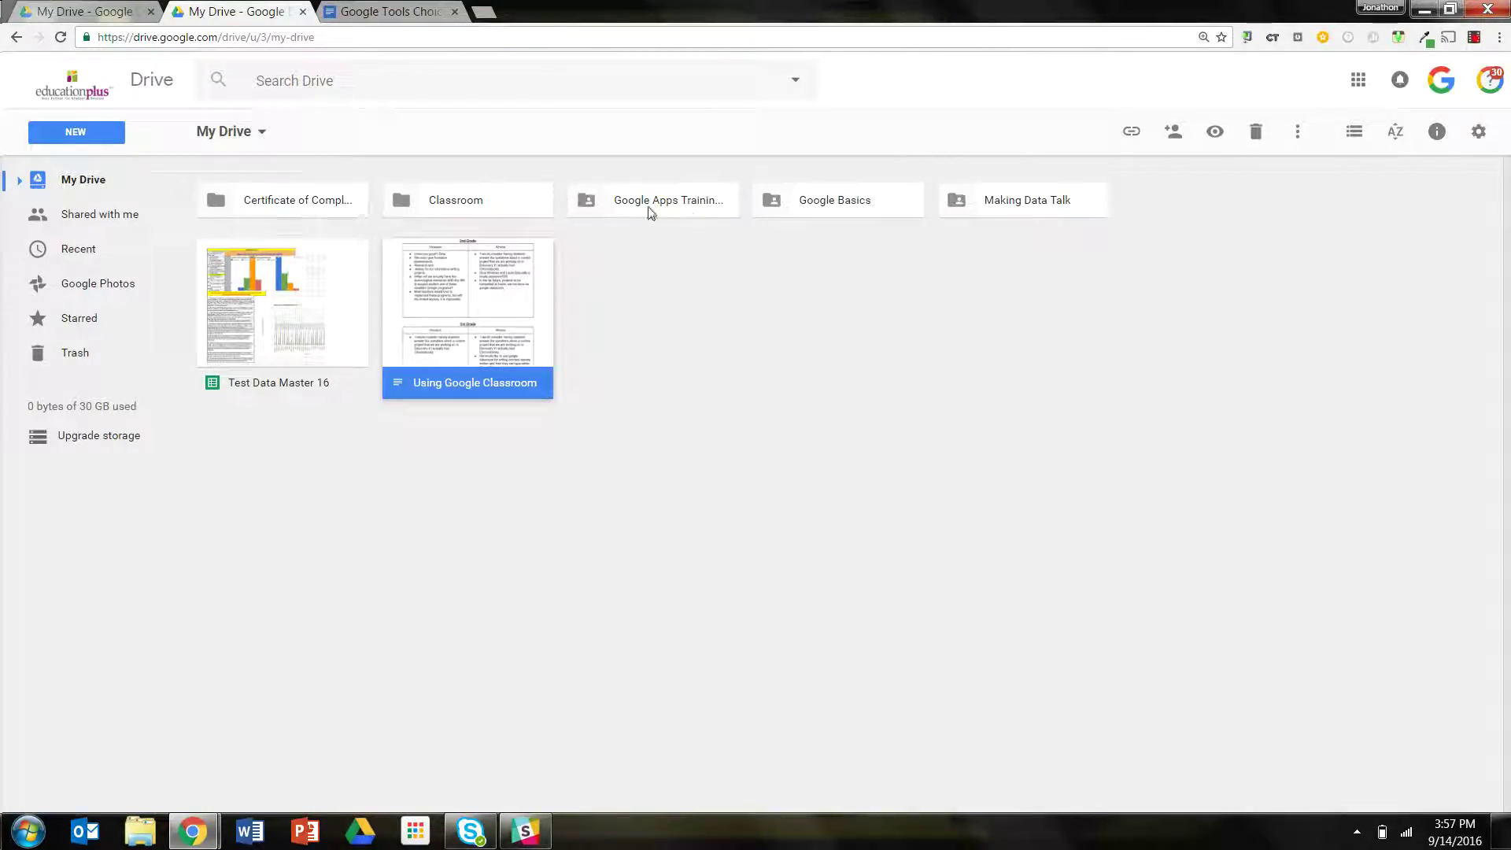
Compare the list and grid layouts of My Drive, ending in list layout with nothing selected
click(1353, 132)
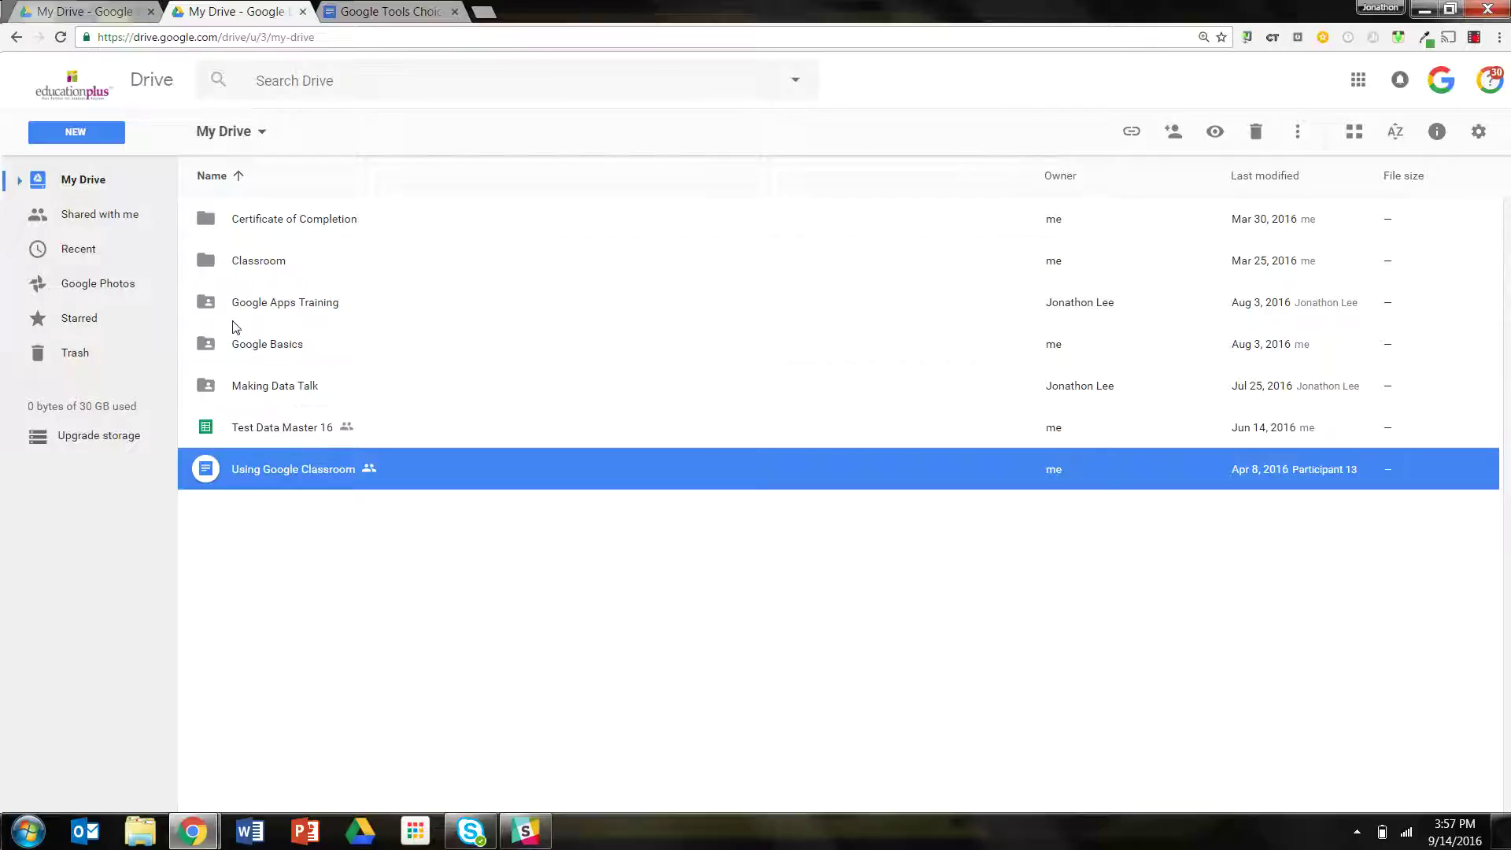
click(1354, 131)
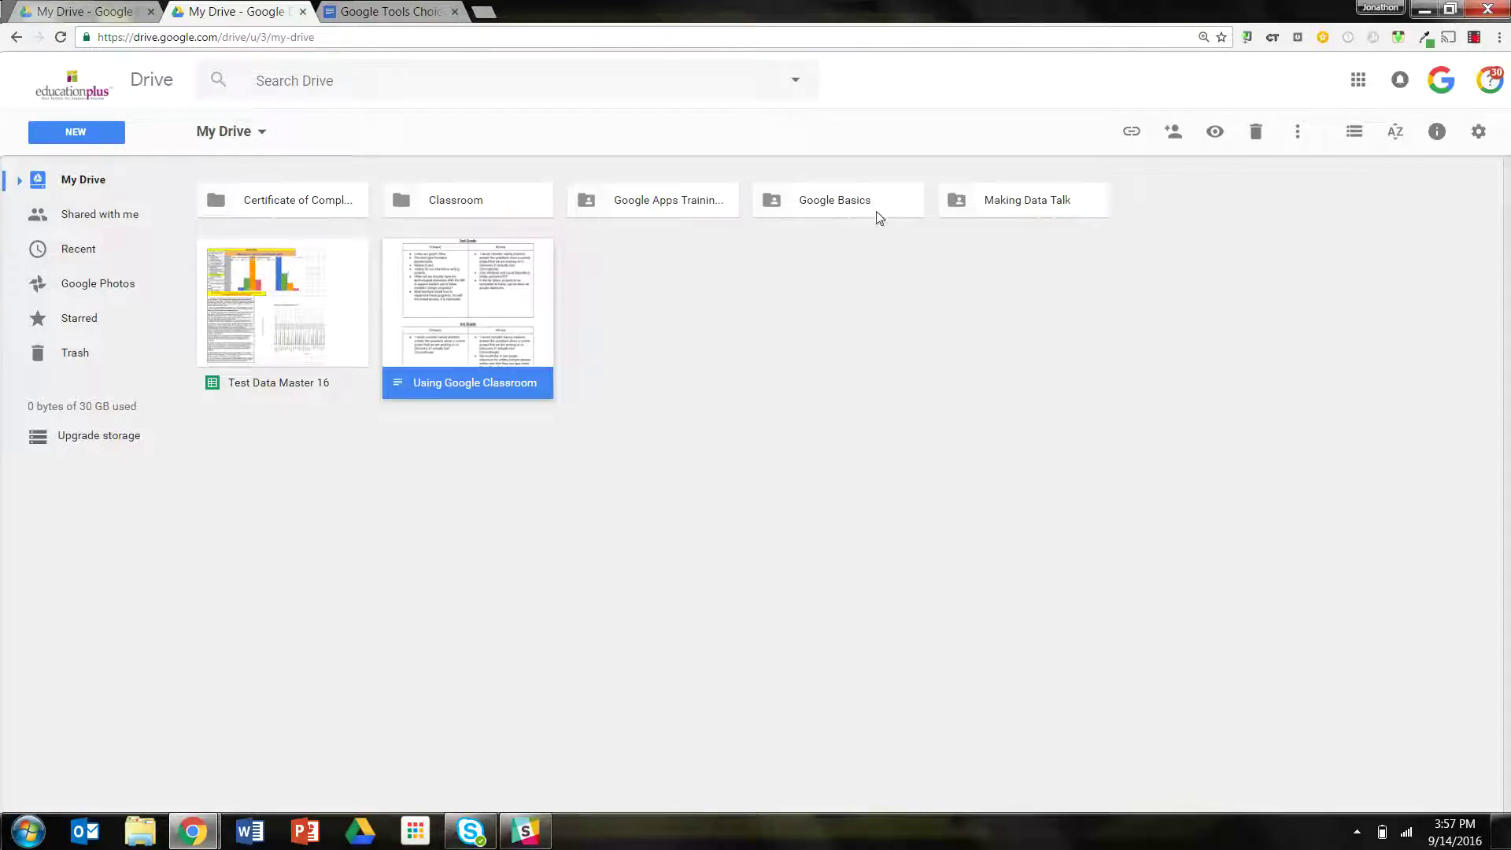
click(1352, 135)
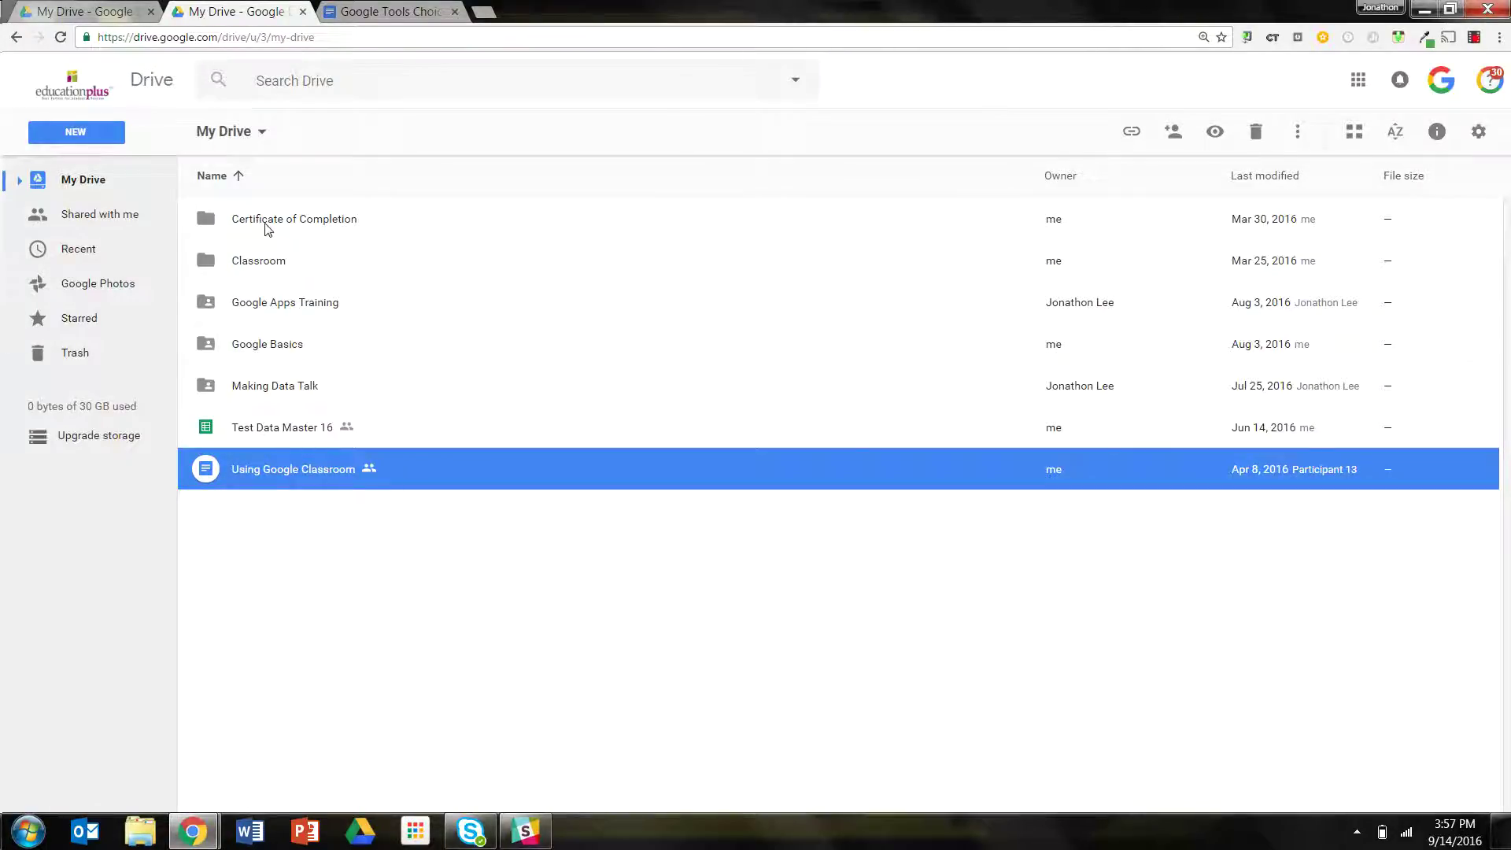
click(296, 550)
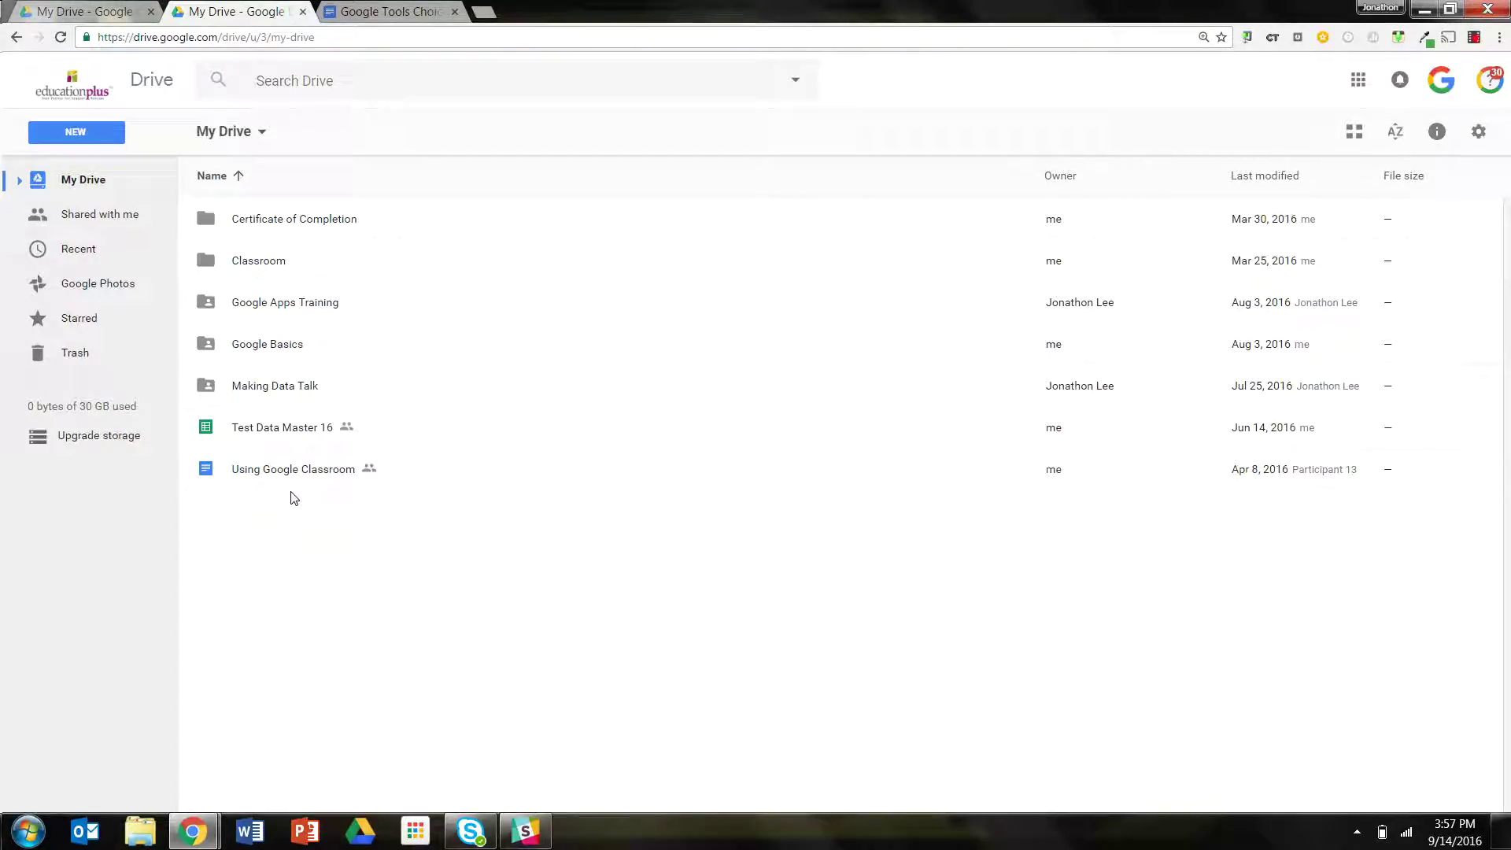
View the options for creating or uploading items in My Drive from each place that offers them, without creating anything
right_click(296, 510)
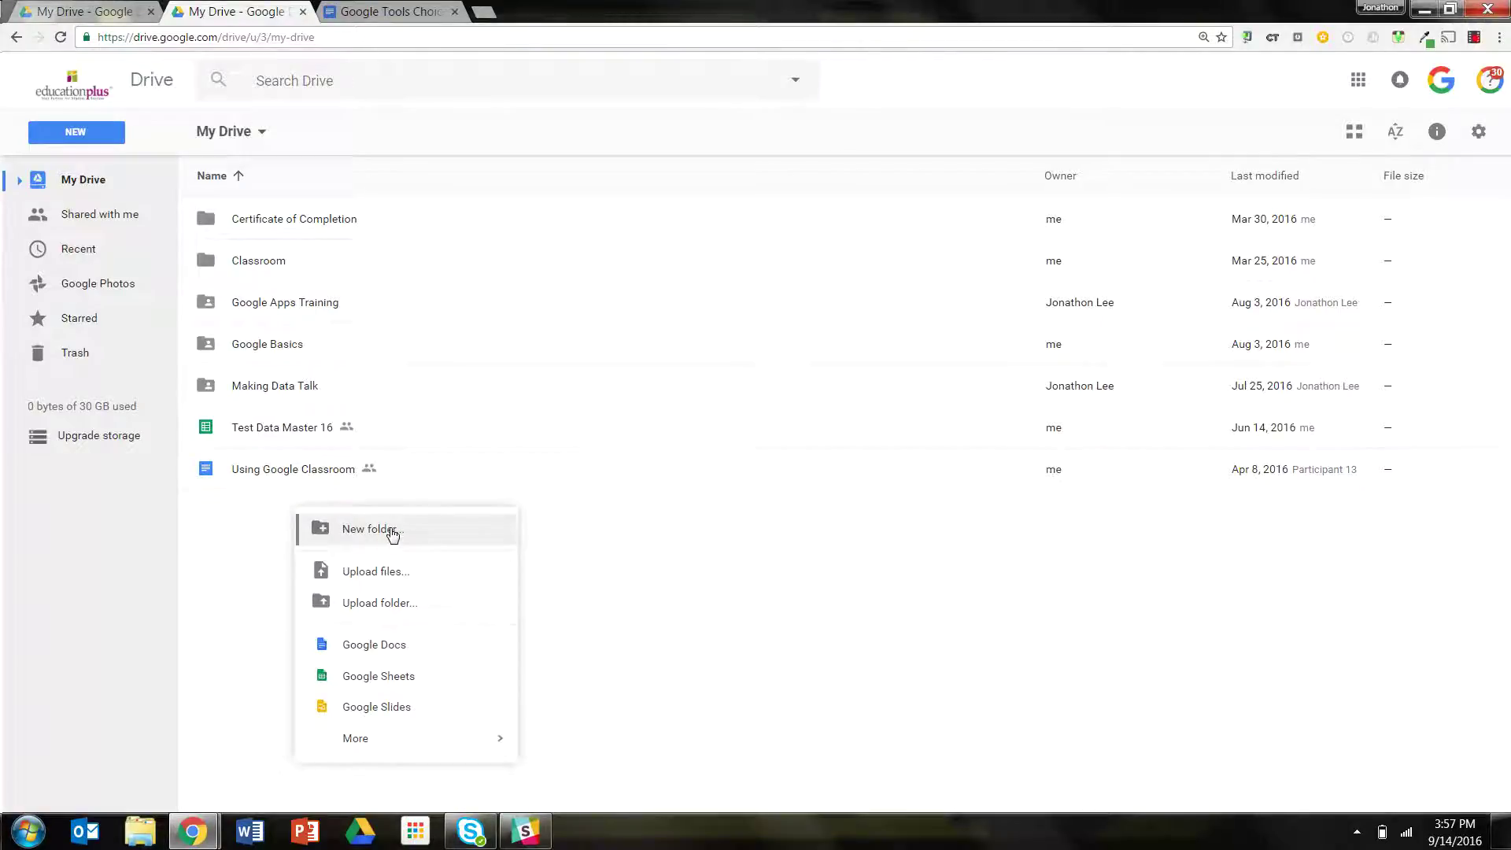
click(265, 530)
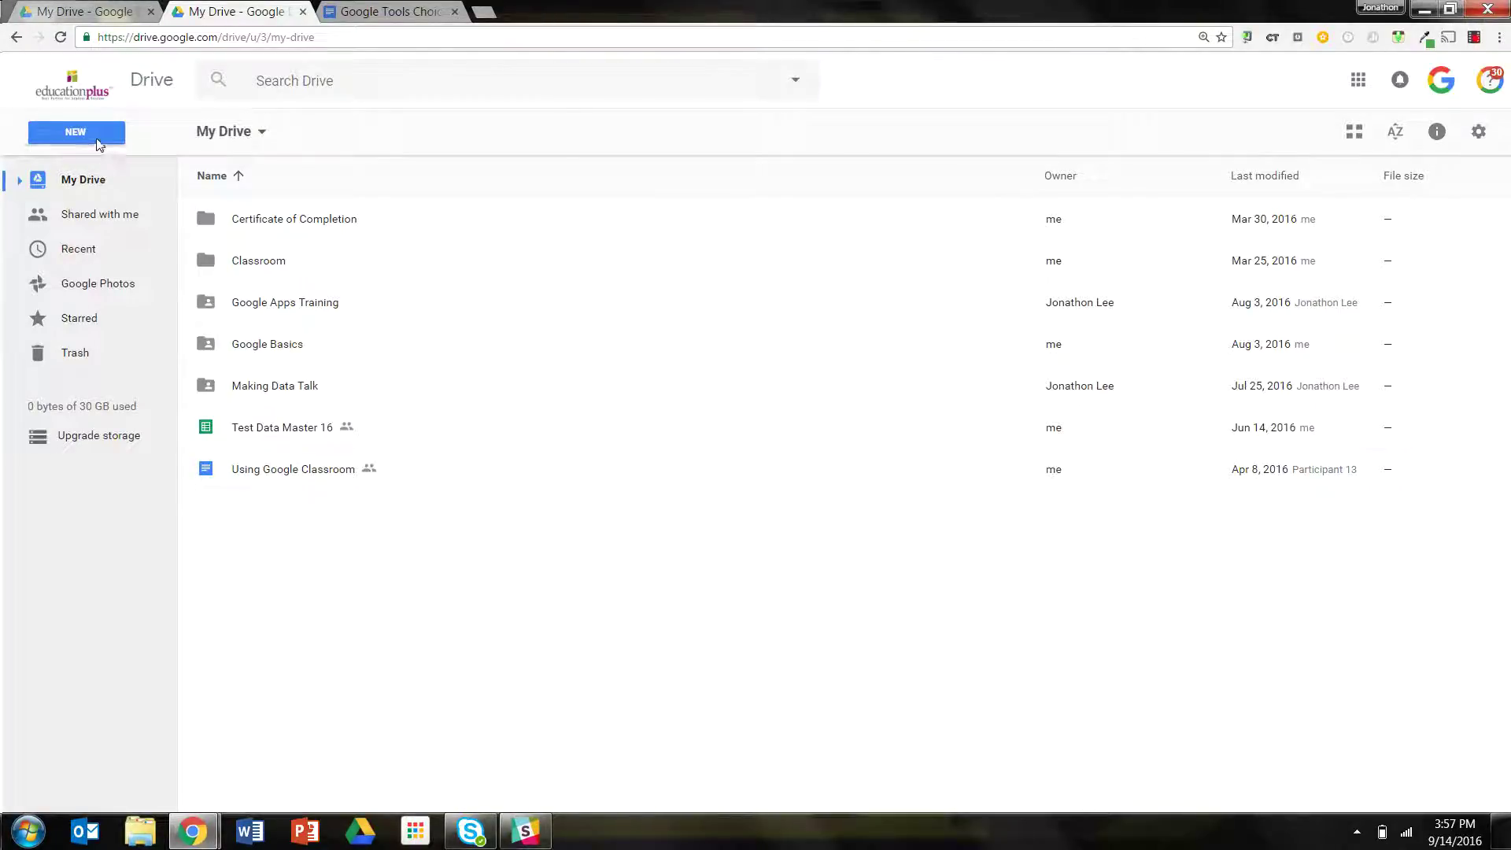
click(99, 145)
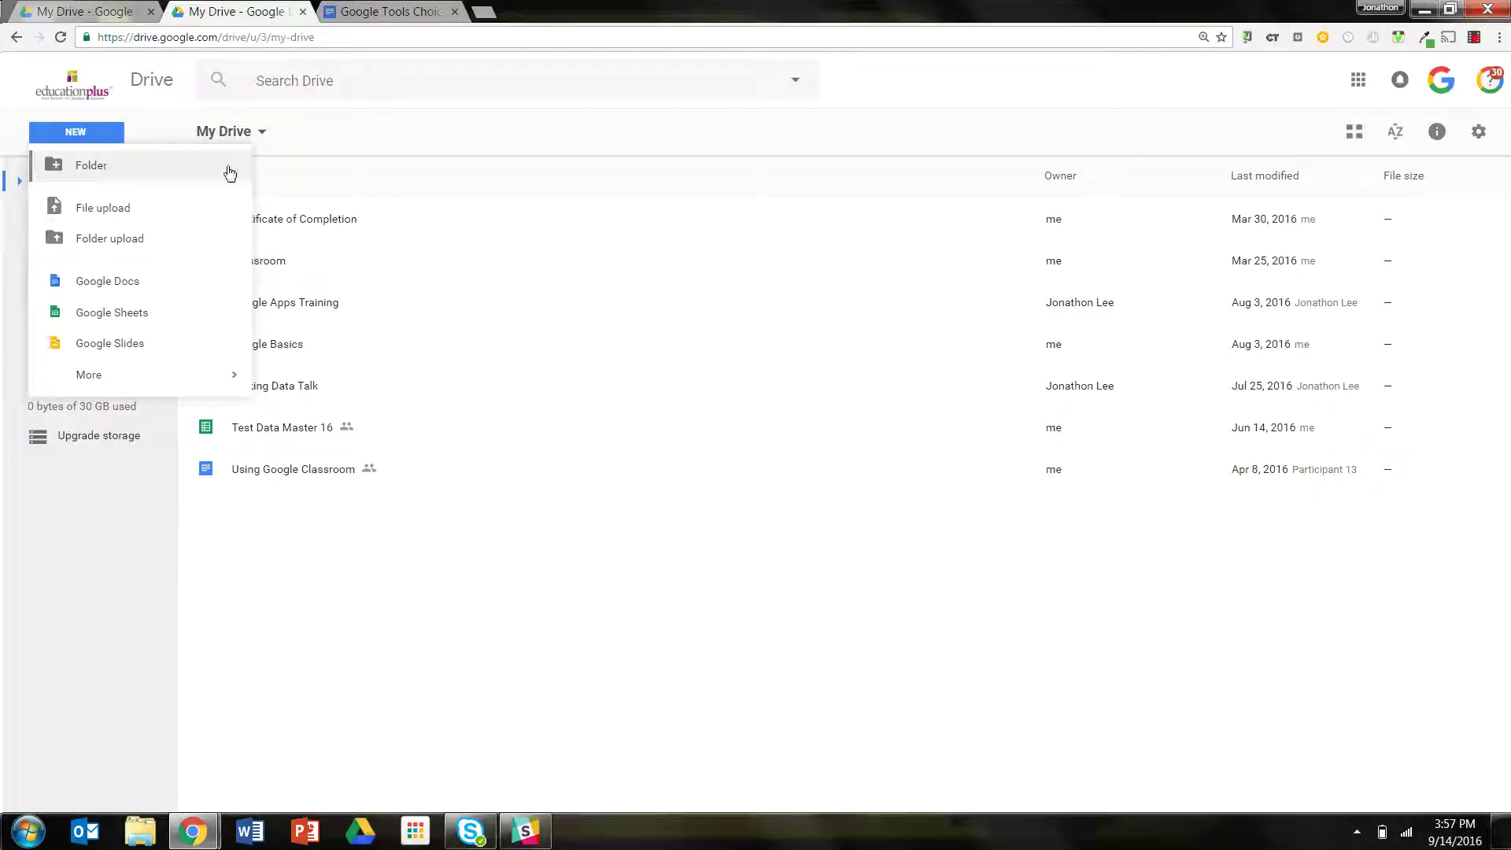
click(260, 132)
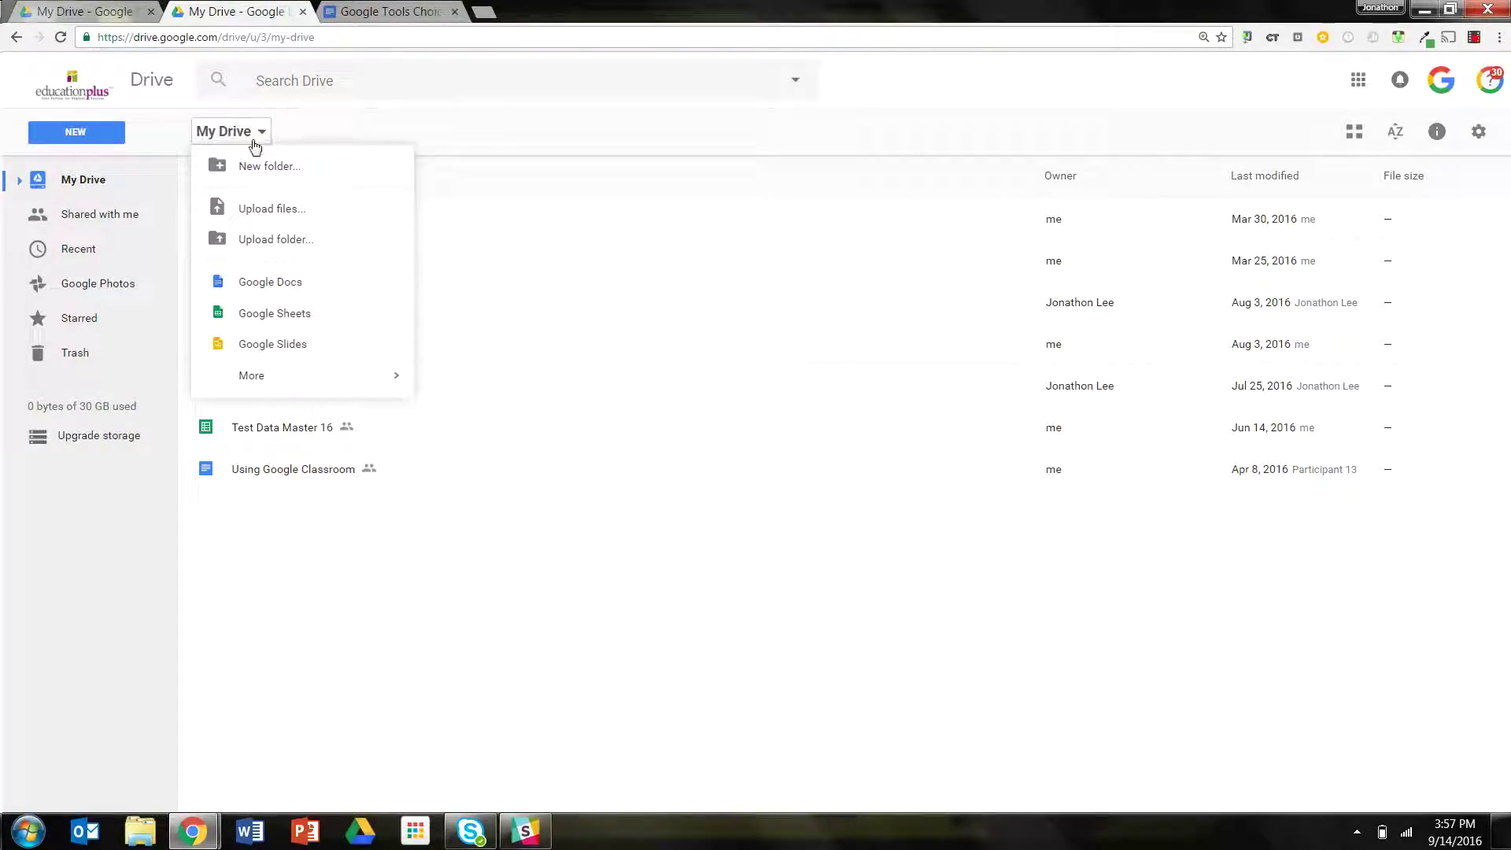
click(517, 128)
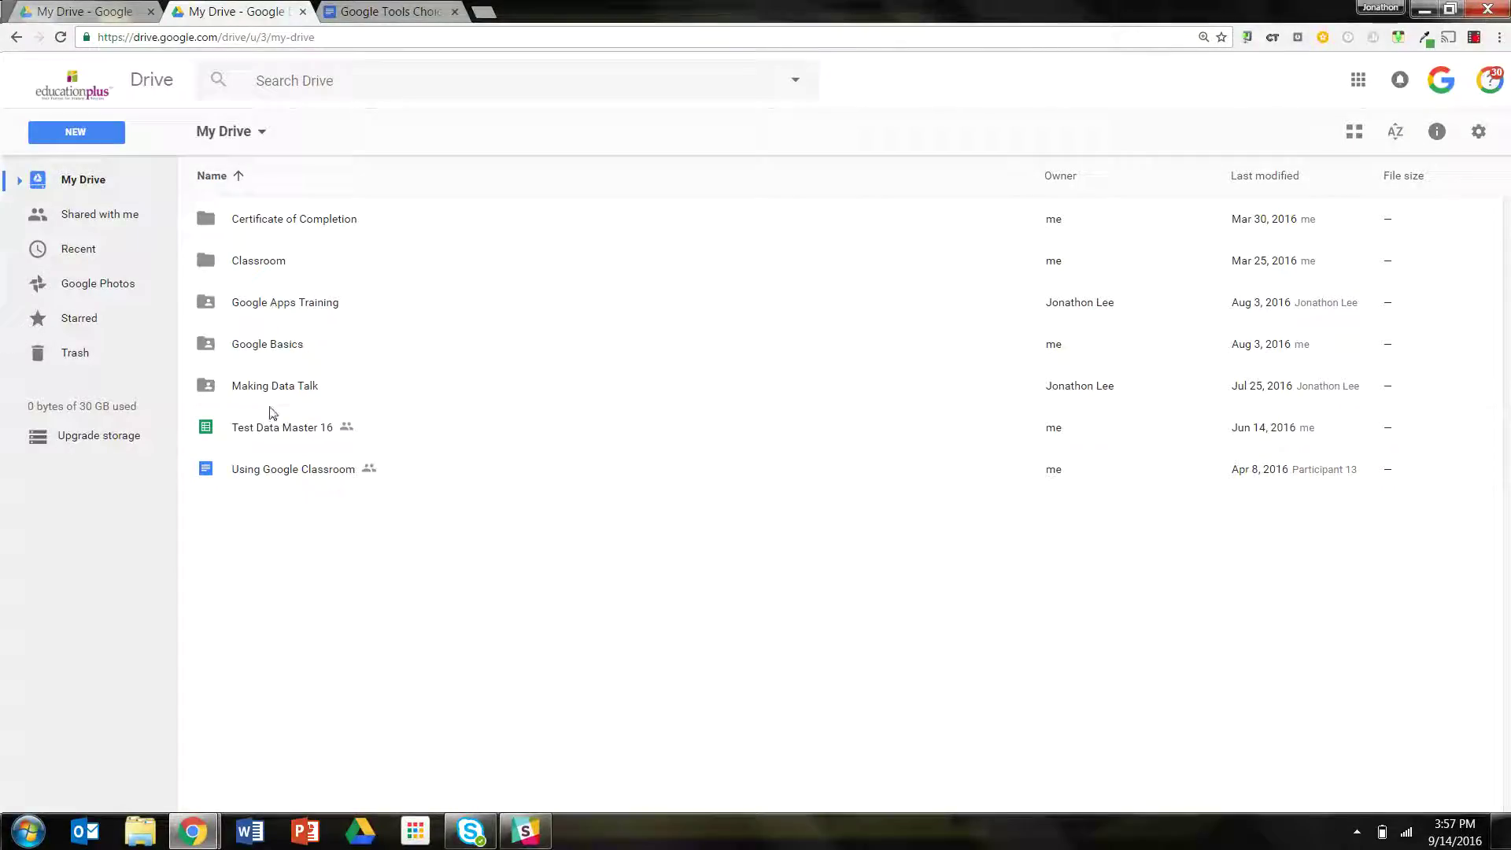
View the available actions and color choices for the Classroom folder, leaving its color as it is
click(270, 263)
right_click(271, 260)
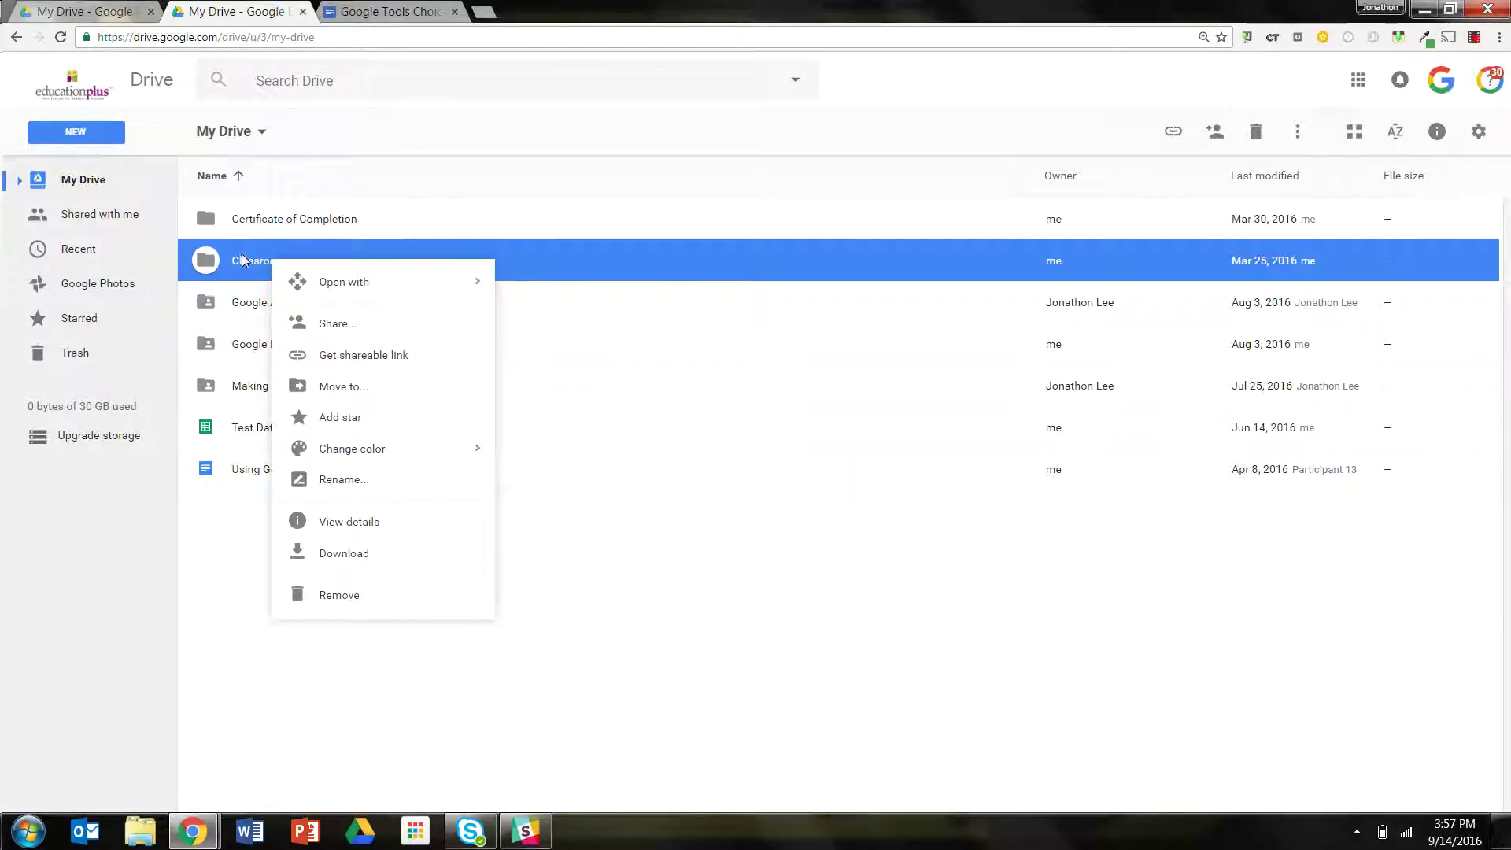
mouse_move(386, 448)
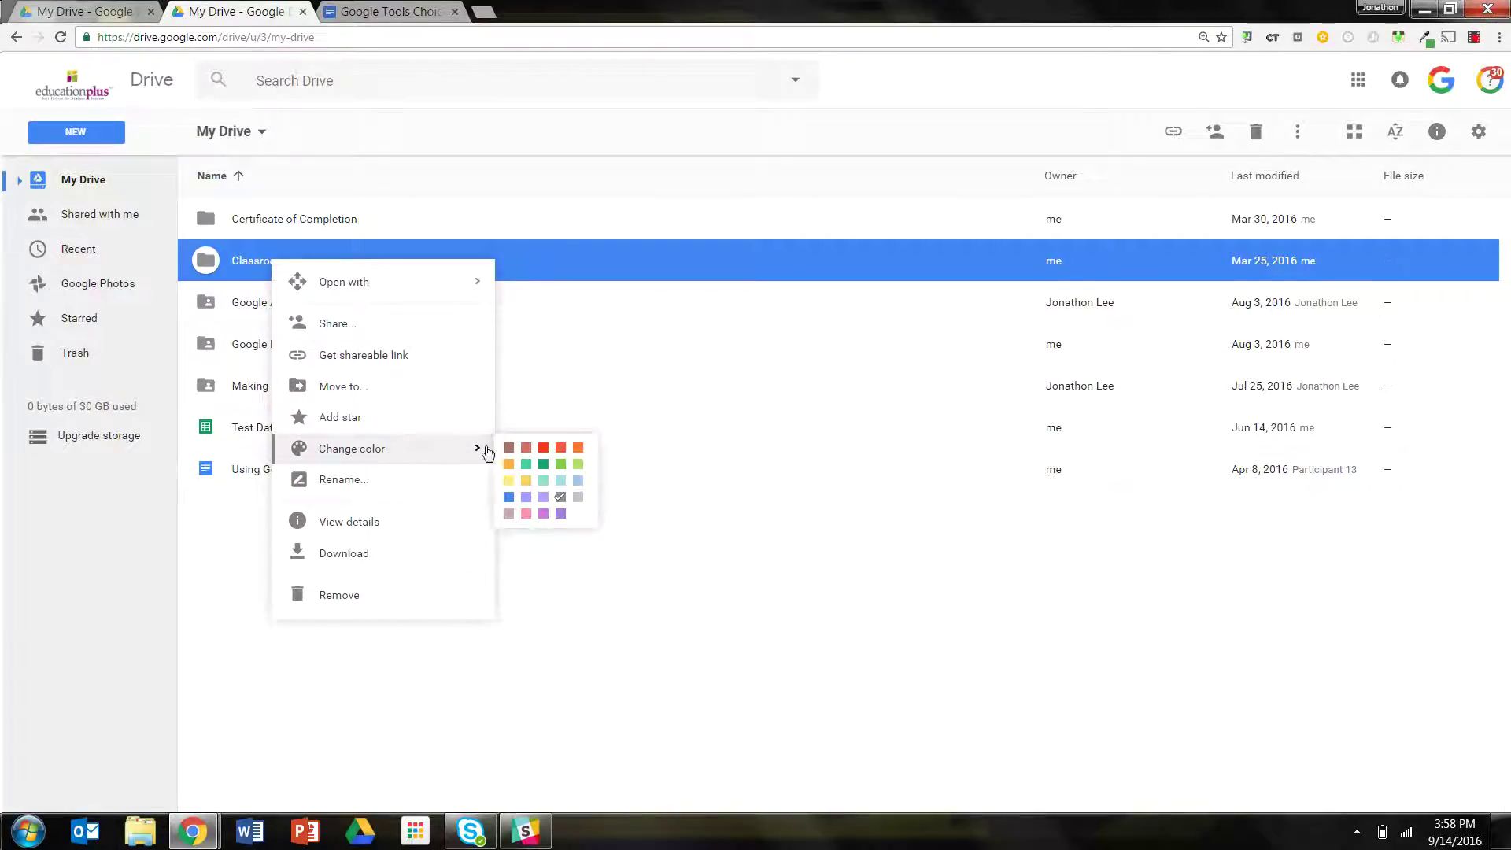
click(610, 606)
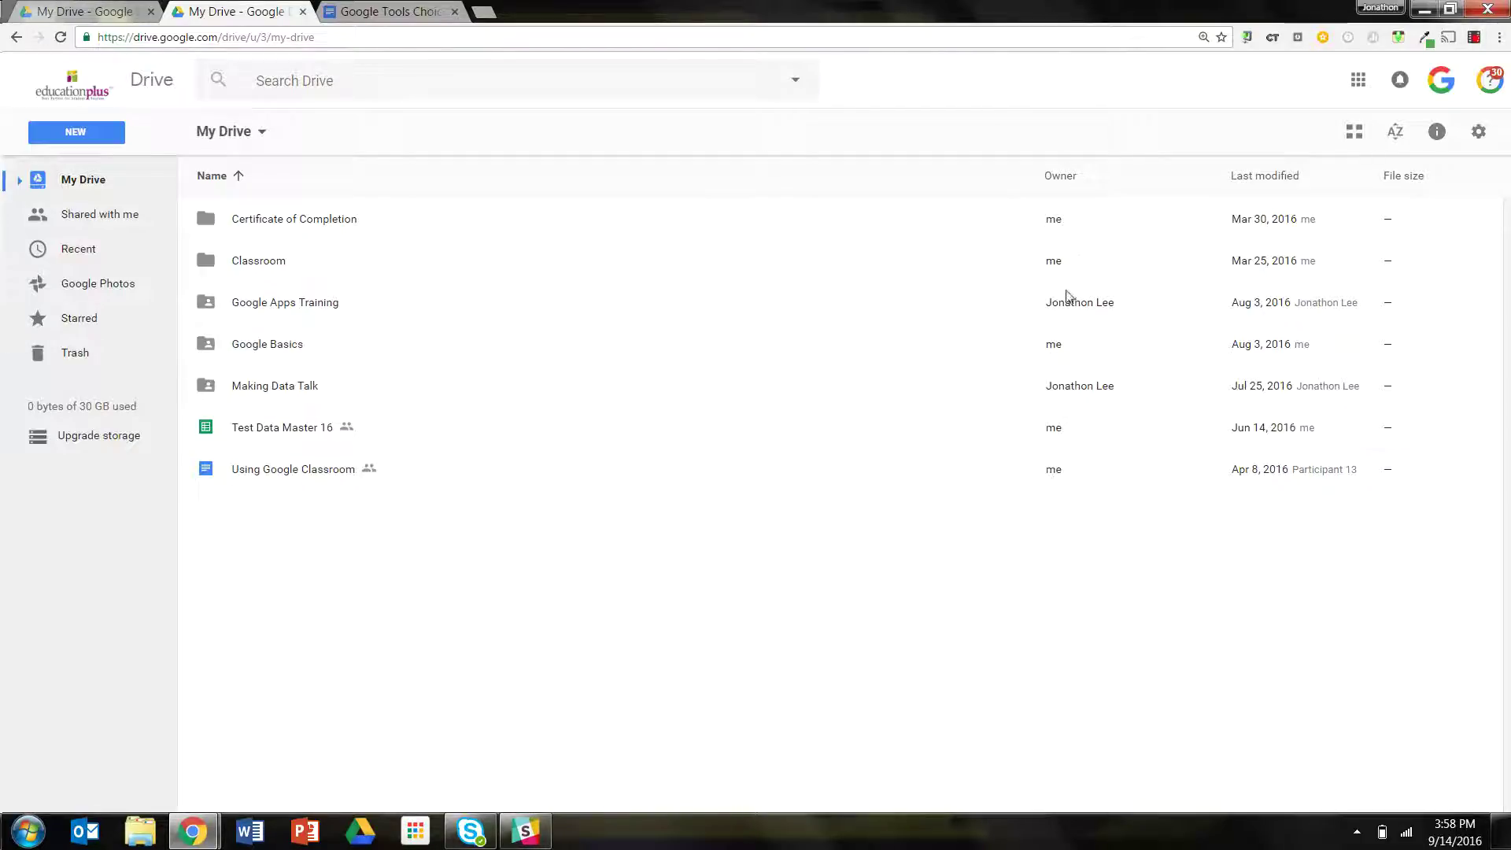
Compare the owners of the Google Apps Training, Making Data Talk, Certificate of Completion and Classroom folders
click(1070, 310)
click(1068, 391)
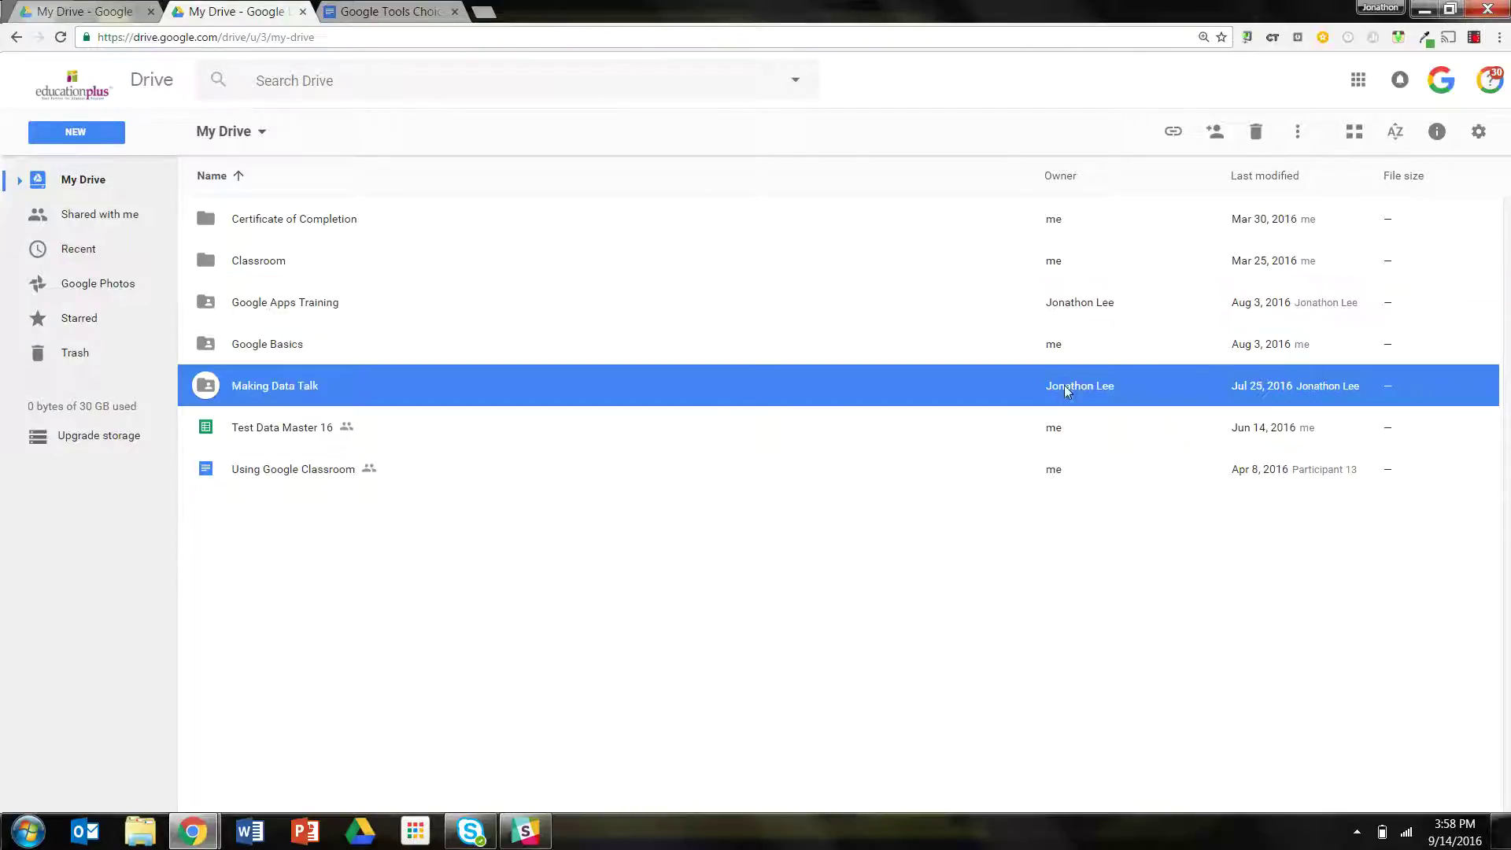
click(1073, 311)
click(1064, 236)
click(1062, 264)
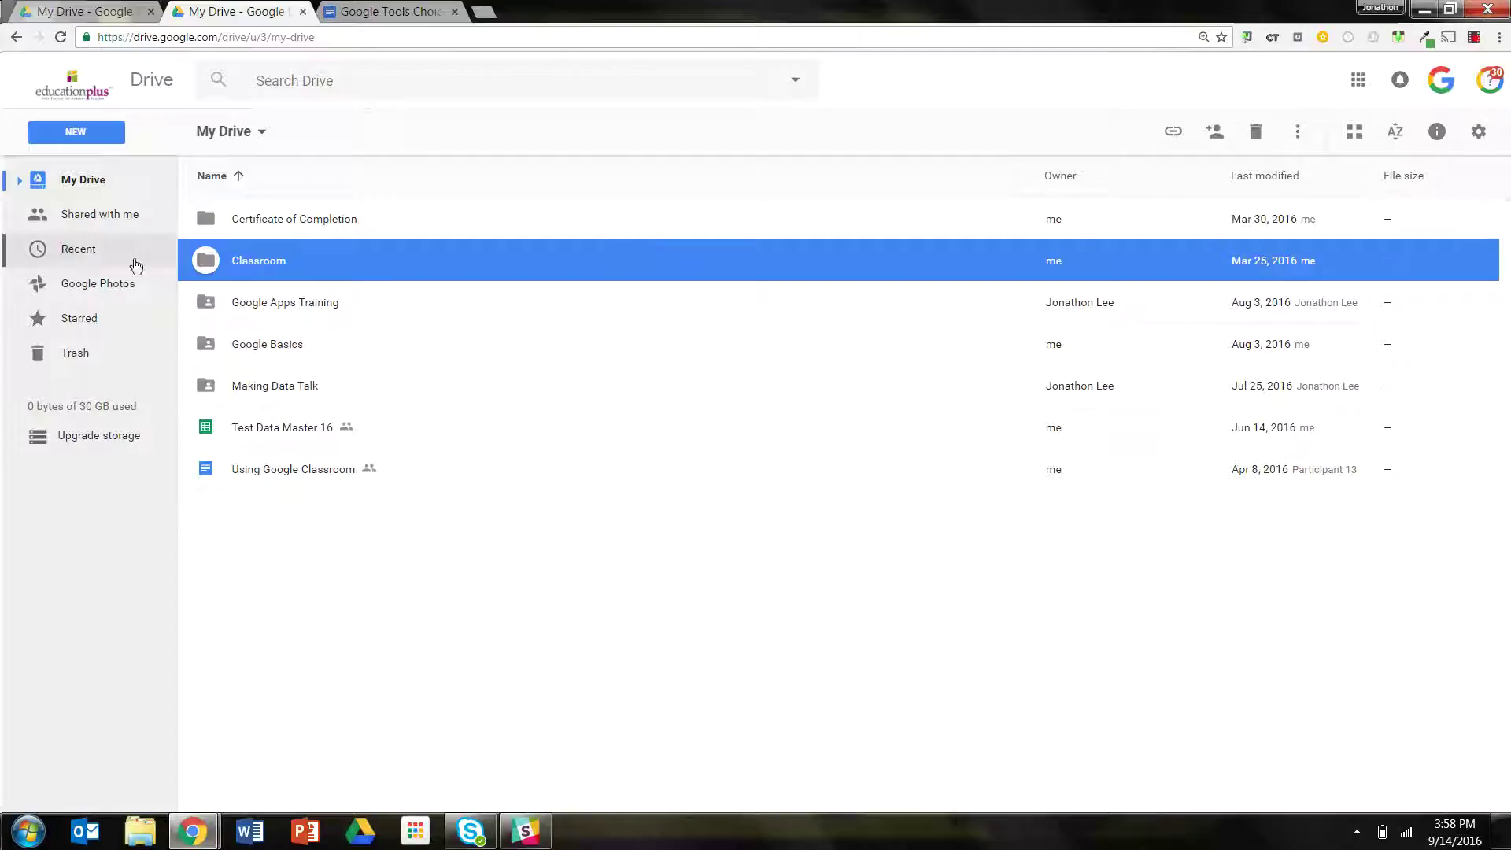
Browse the items shared with this account and check the locations of Google Tools Choice Board Level 1 and Data Master 6
click(81, 227)
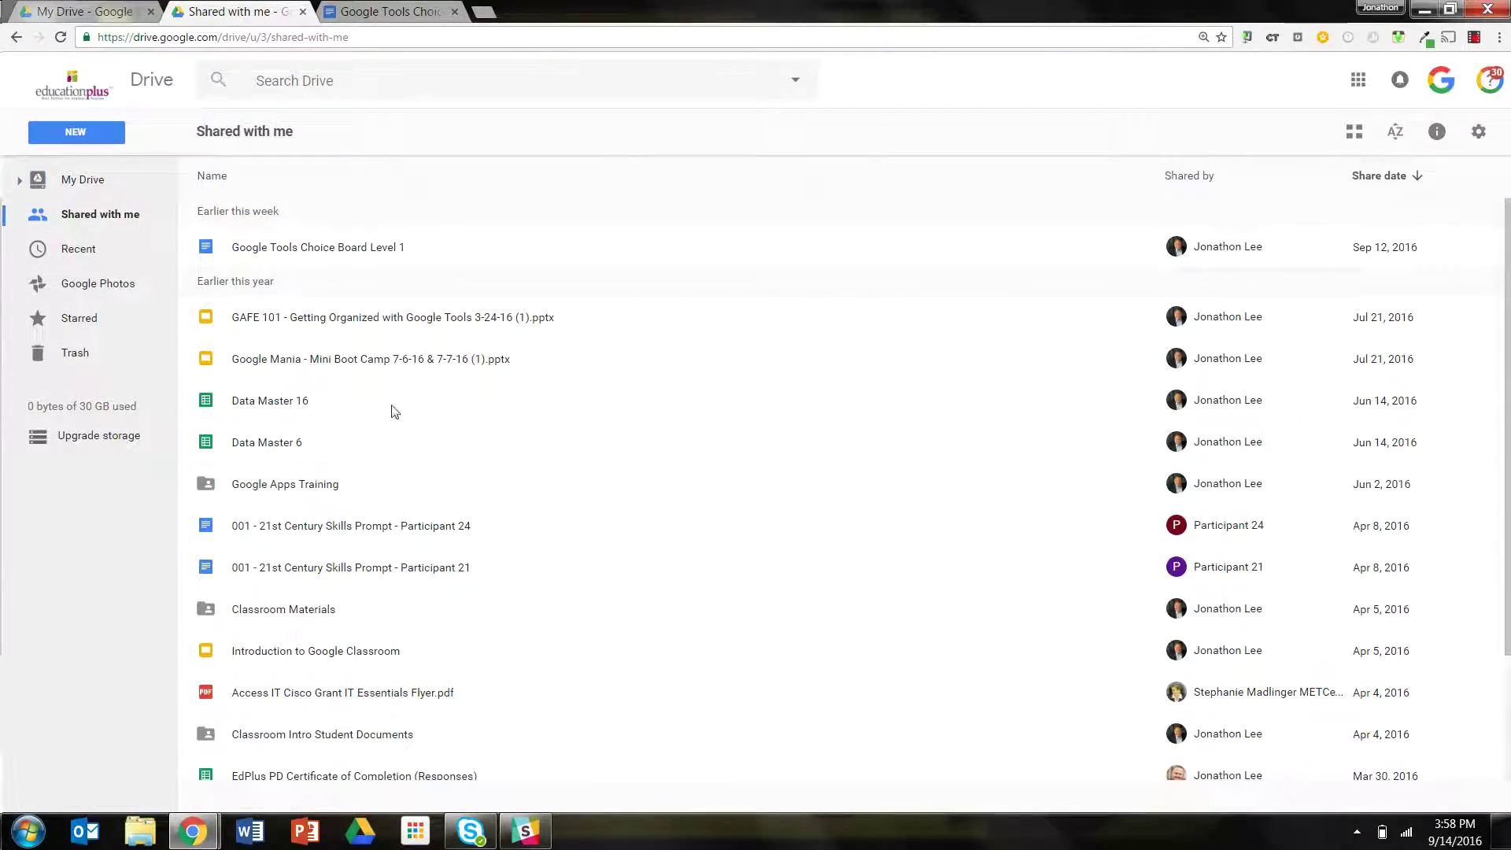
scroll(633, 461, down, 1)
scroll(634, 461, up, 1)
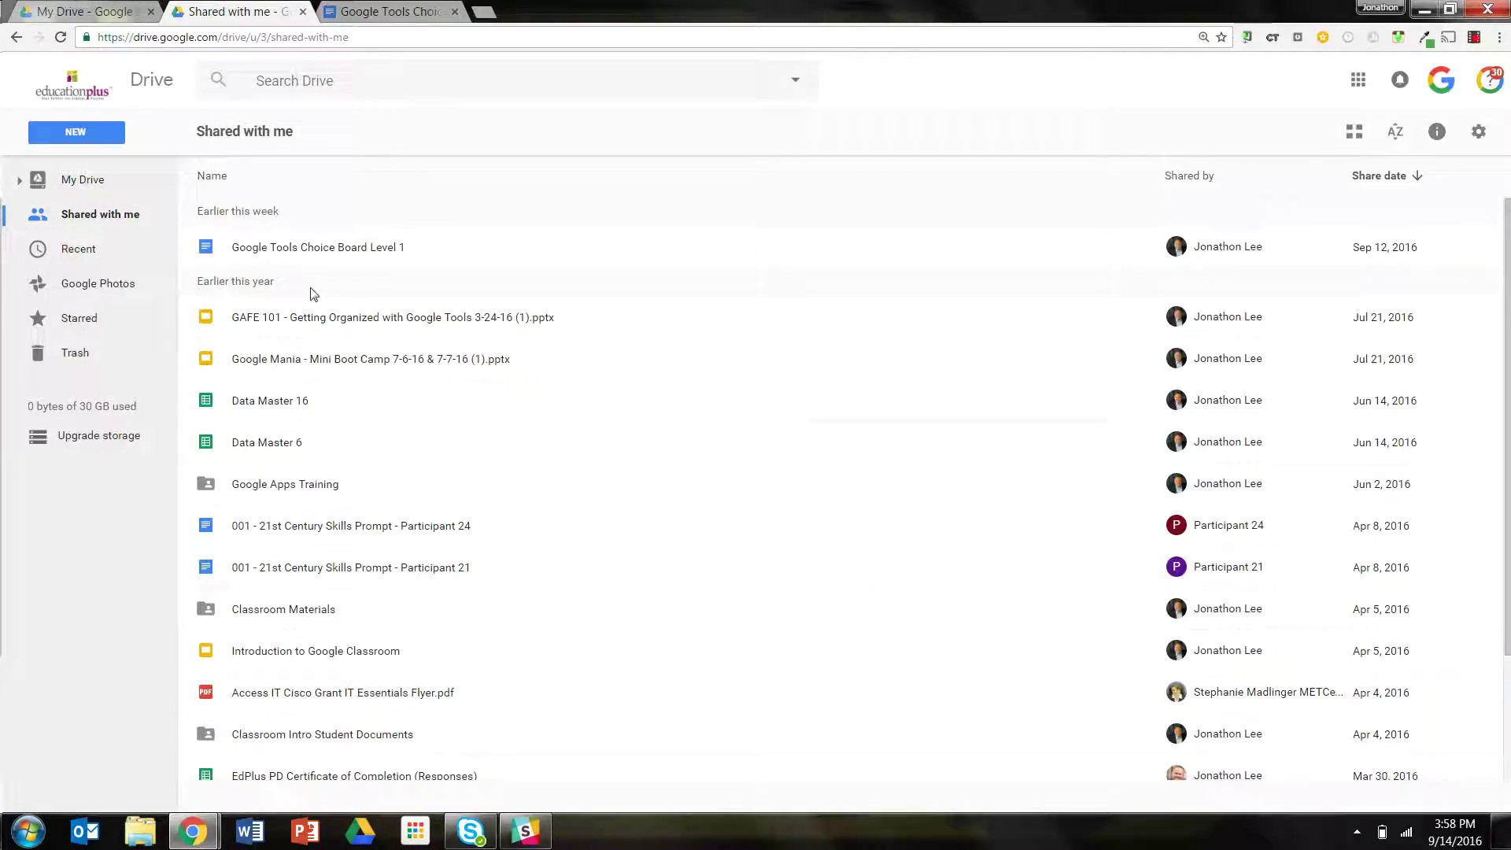
click(296, 249)
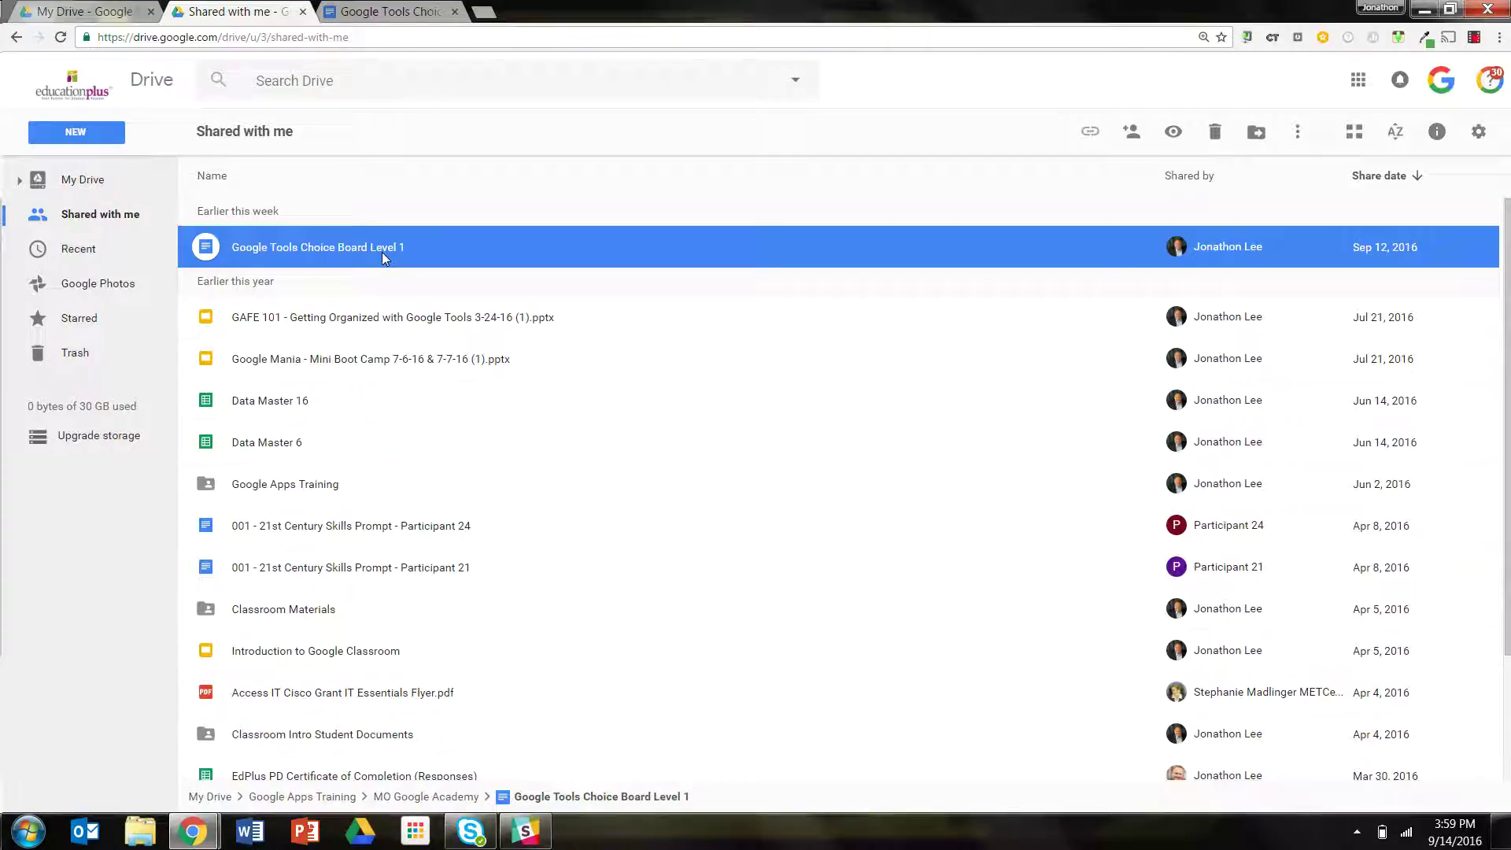
click(335, 446)
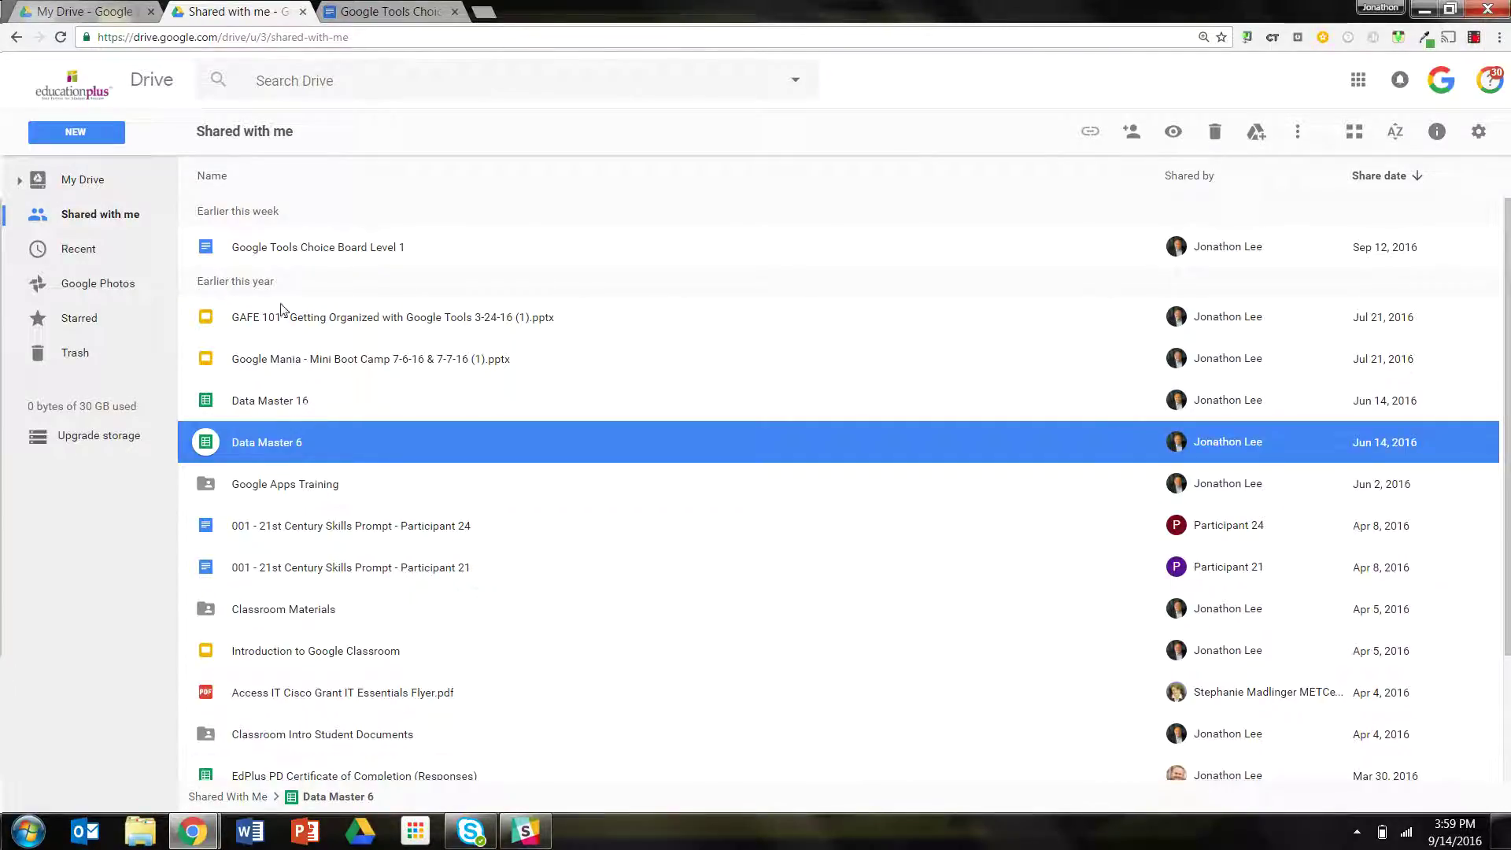
scroll(366, 551, down, 3)
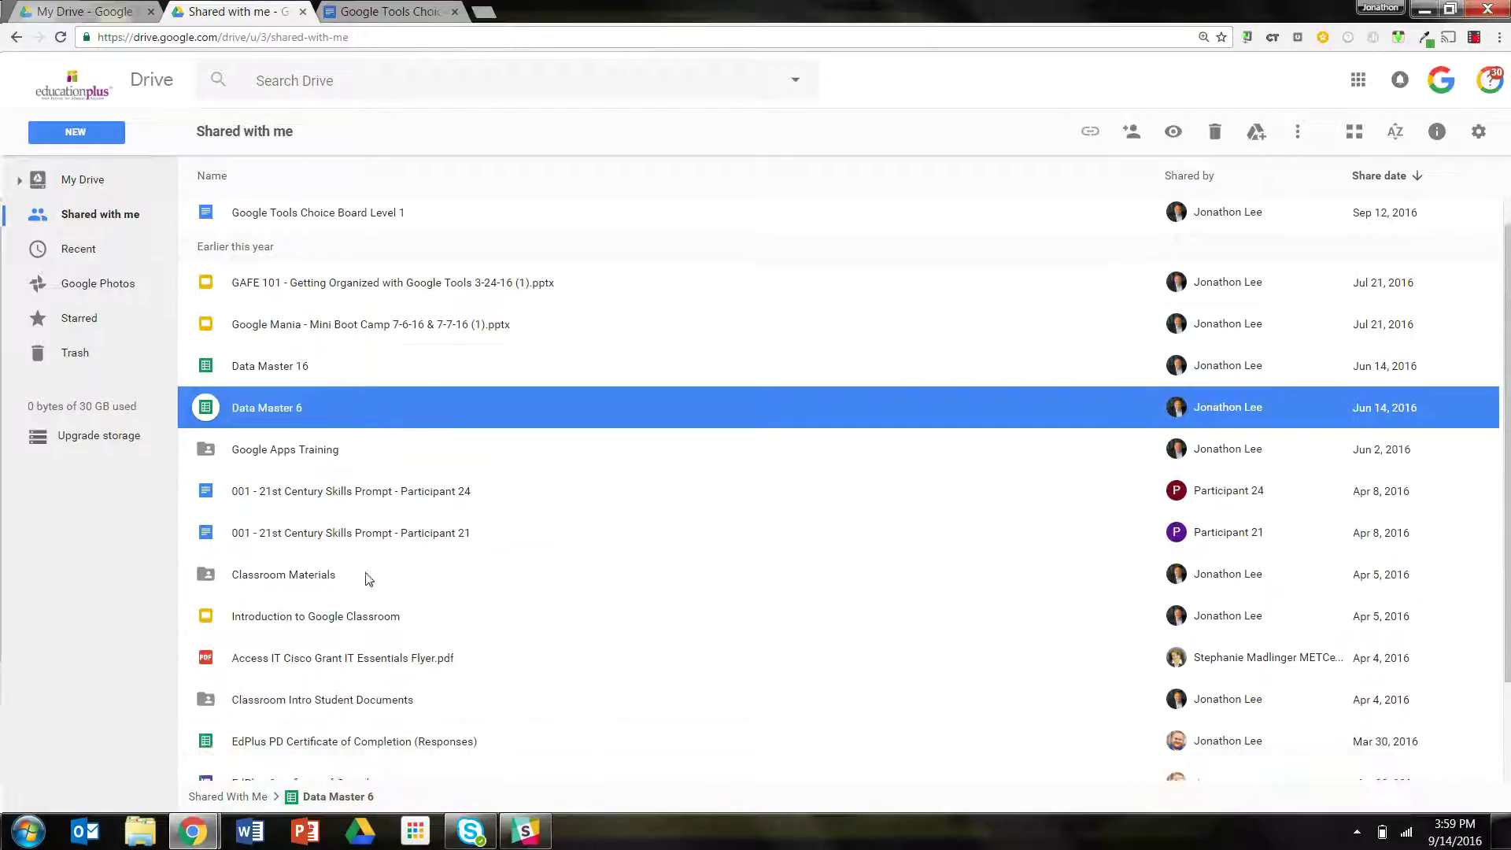
scroll(394, 658, up, 3)
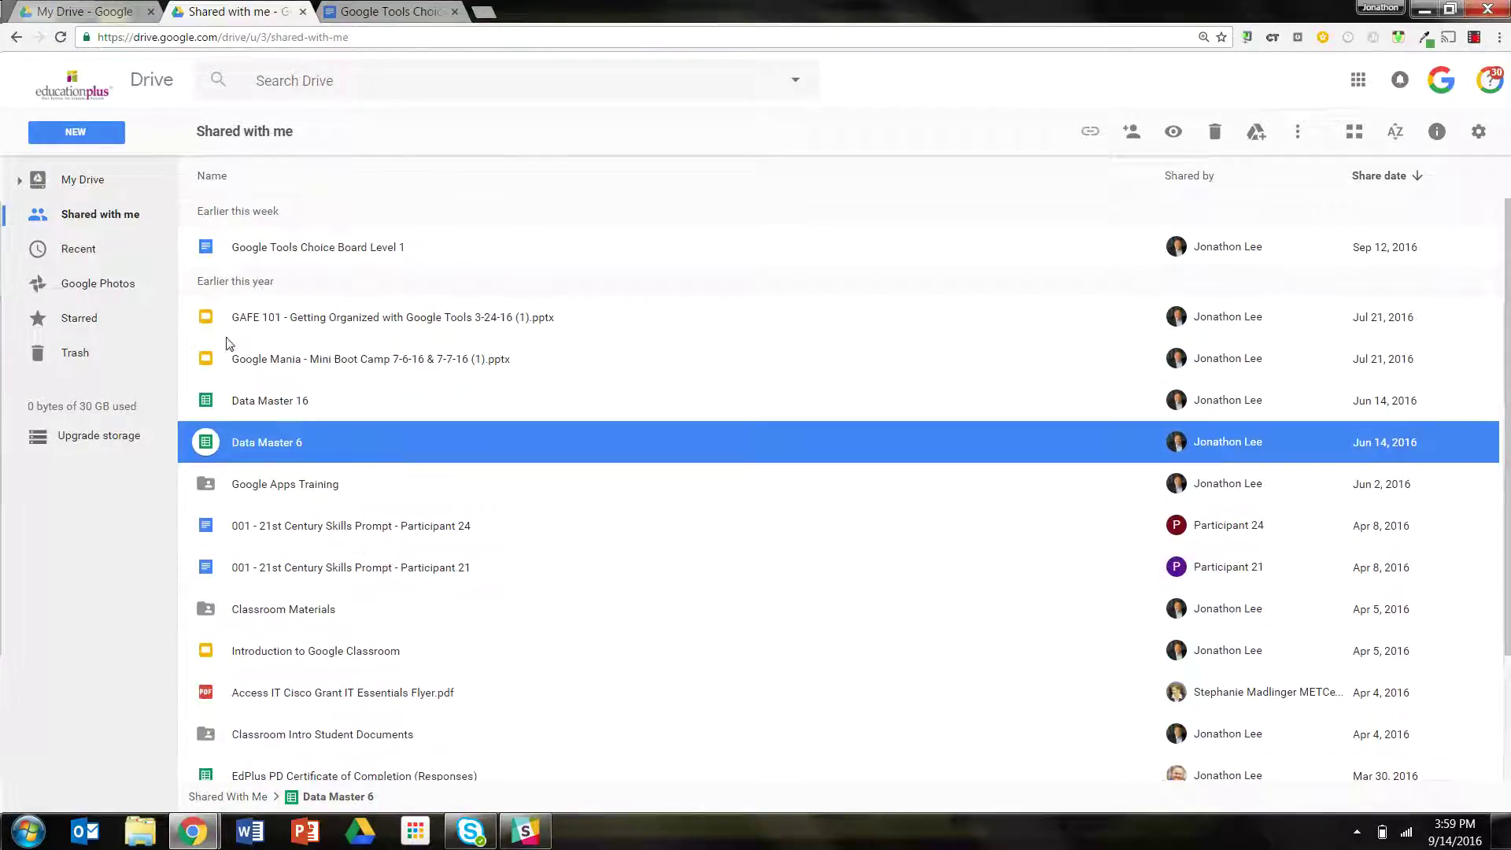
Compare My Drive with the shared items, check Google Tools Choice Board Level 1 again, and return to My Drive
click(100, 188)
click(110, 217)
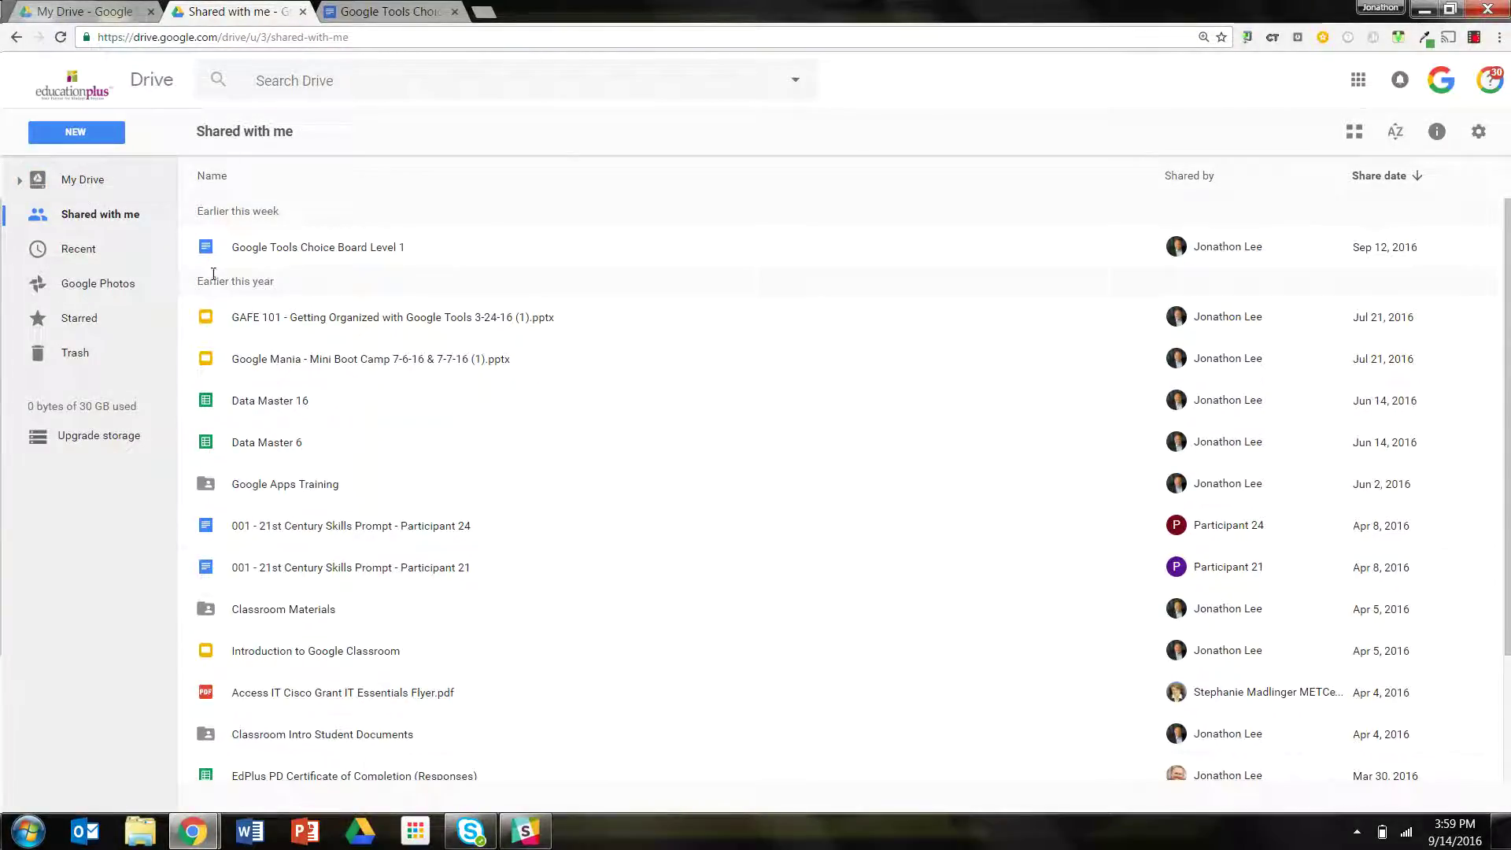
click(199, 230)
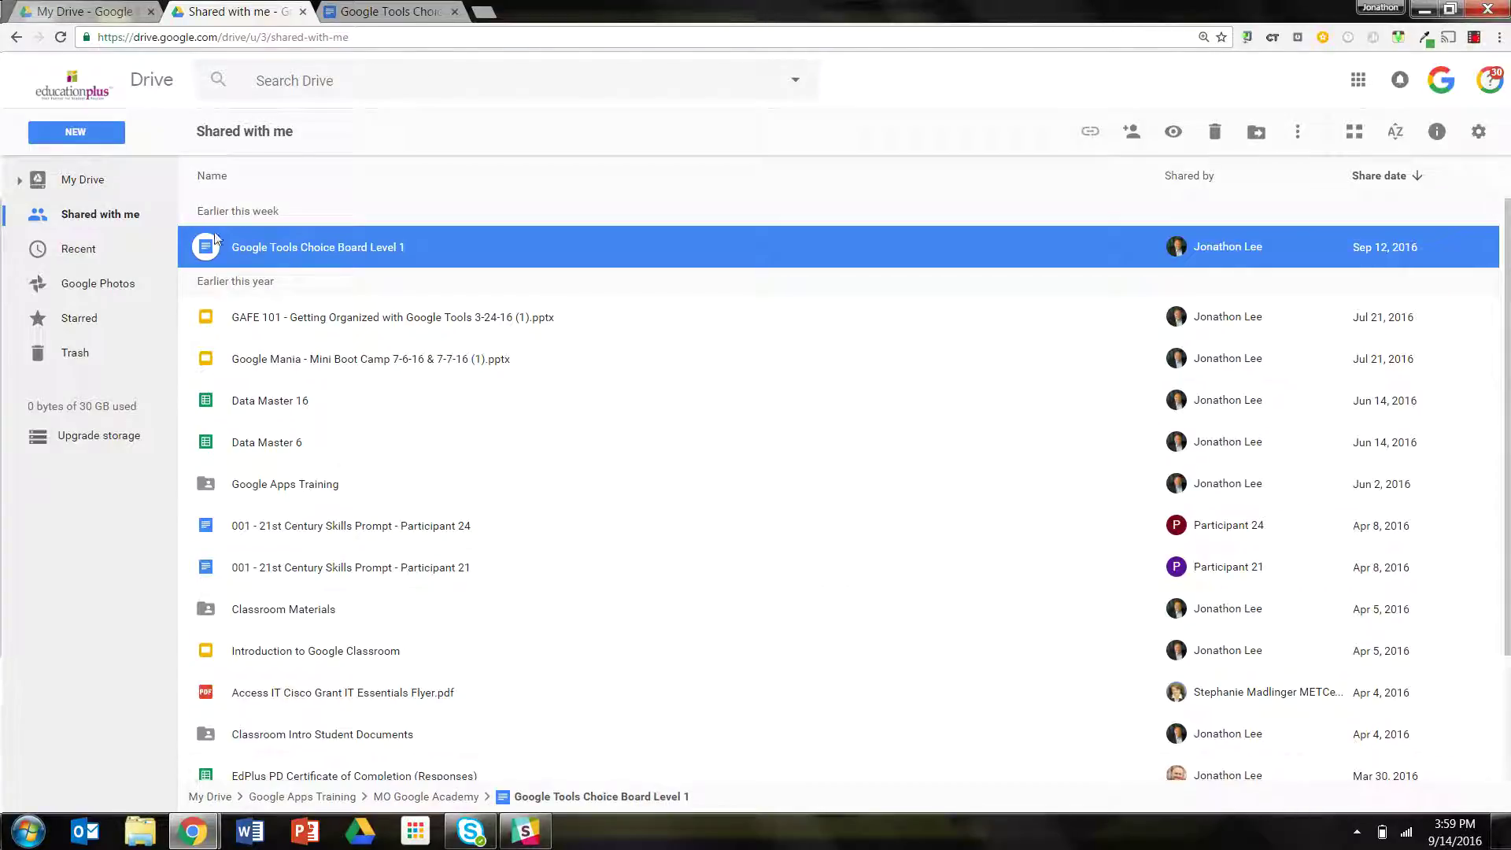
click(85, 181)
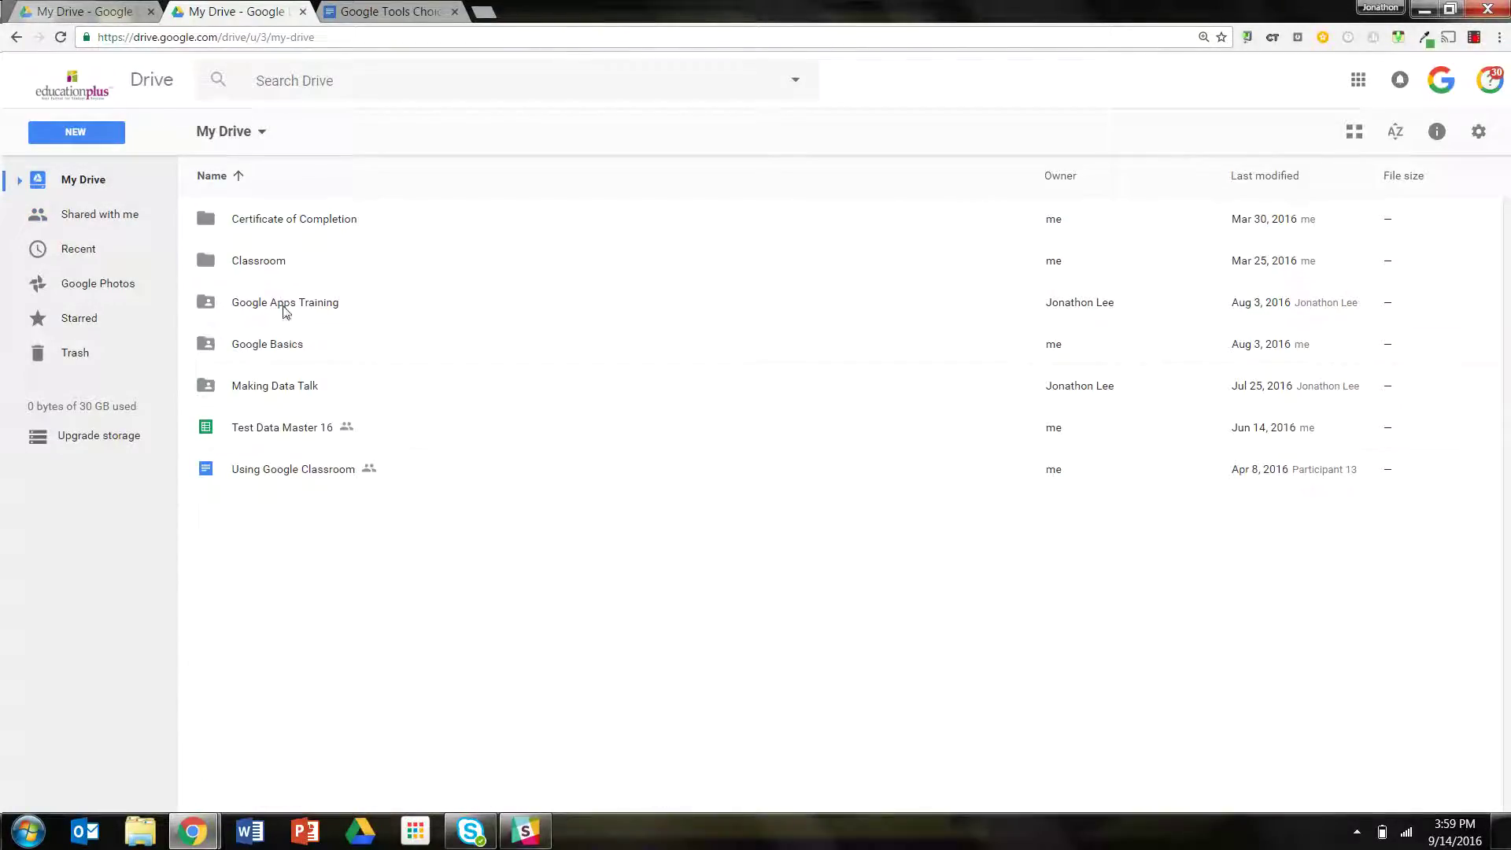
View the contents of the Google Basics, Making Data Talk and Certificate of Completion folders, returning to My Drive after each
double_click(278, 356)
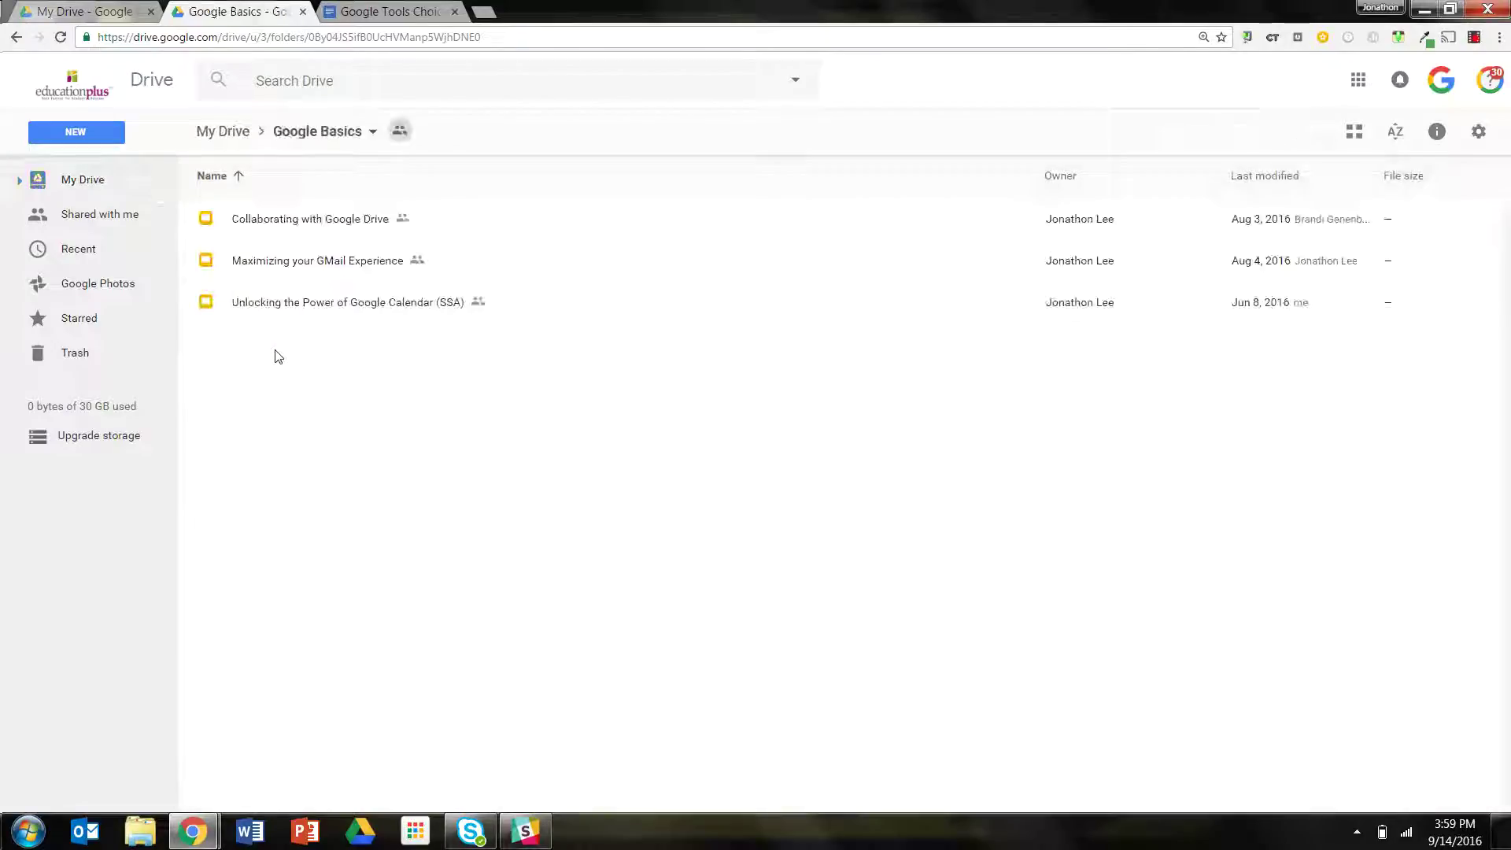
click(238, 144)
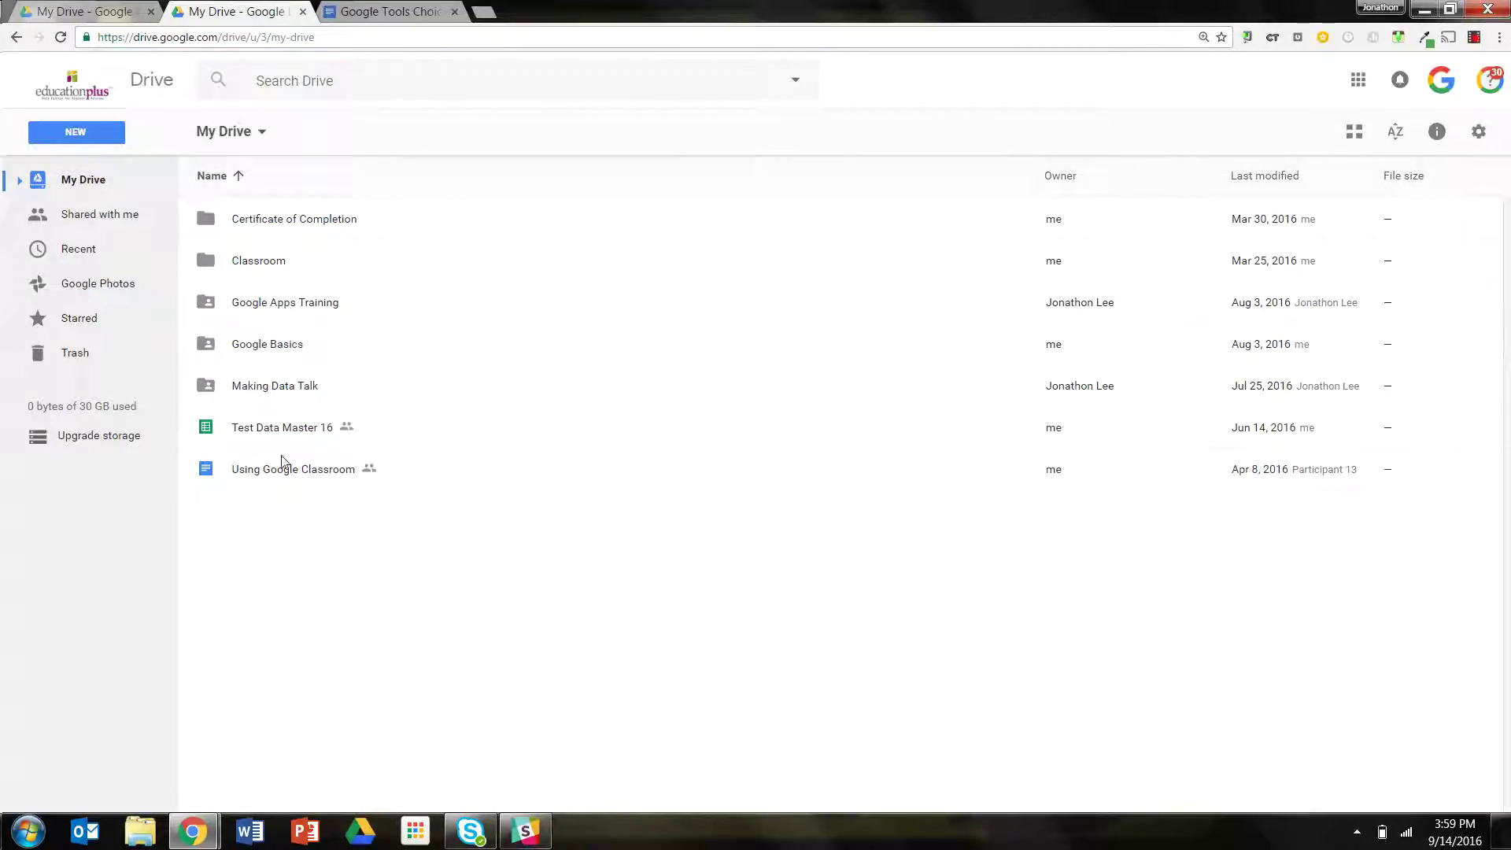
double_click(268, 385)
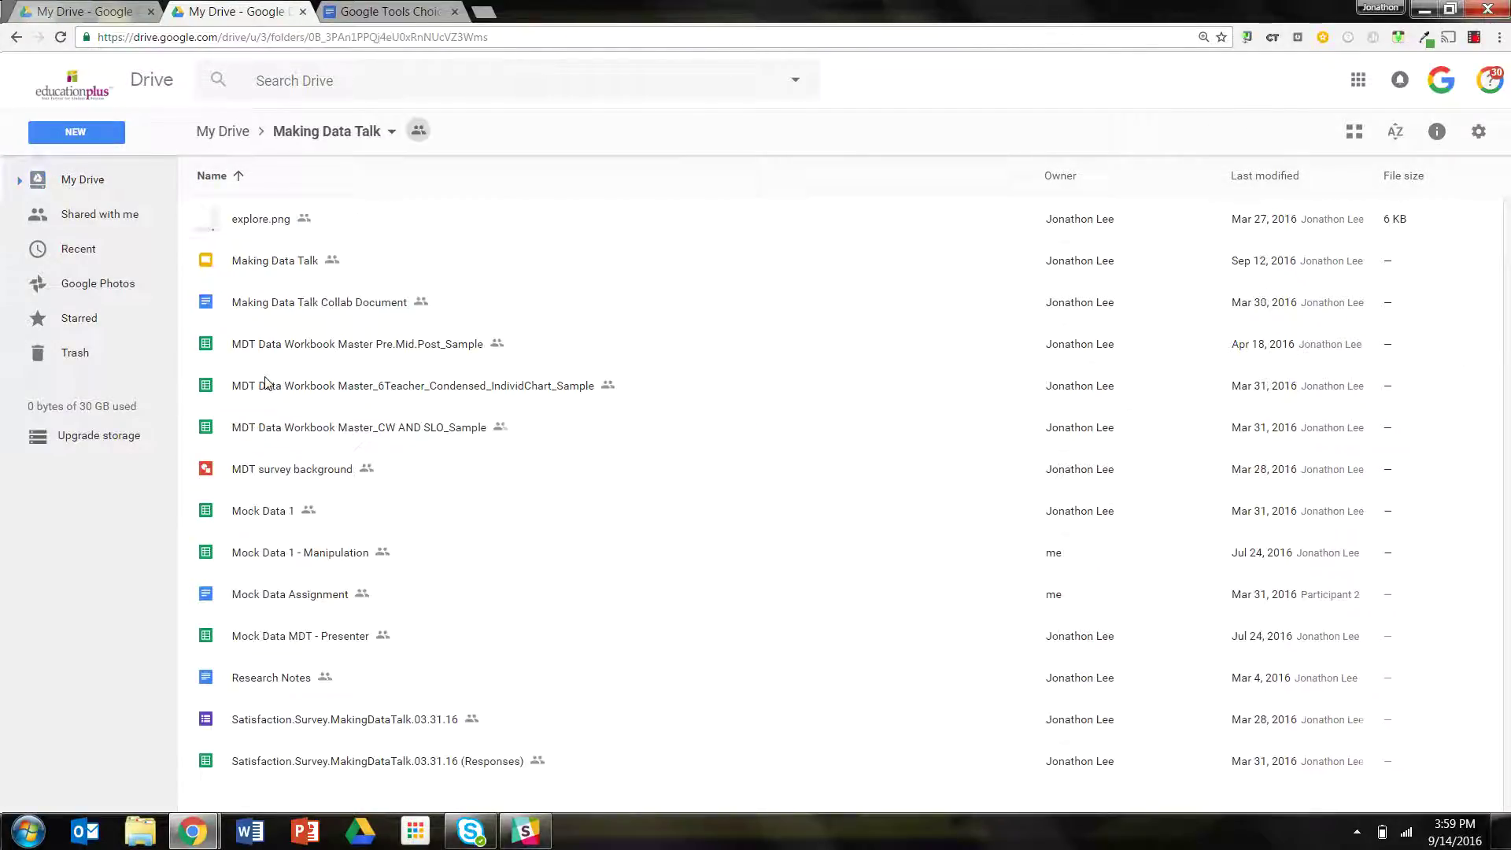
click(241, 149)
double_click(263, 224)
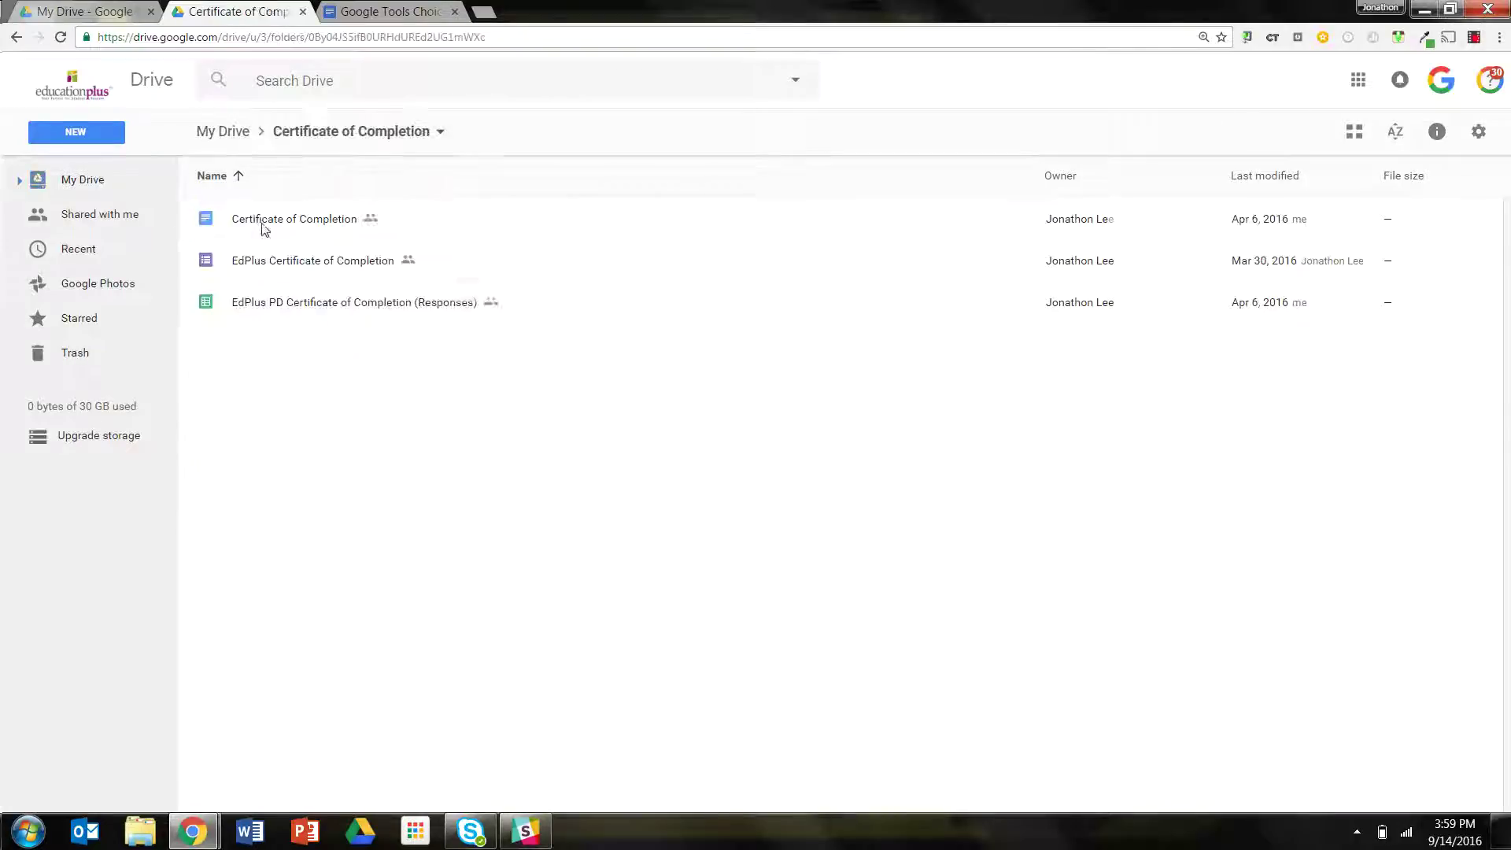
click(219, 134)
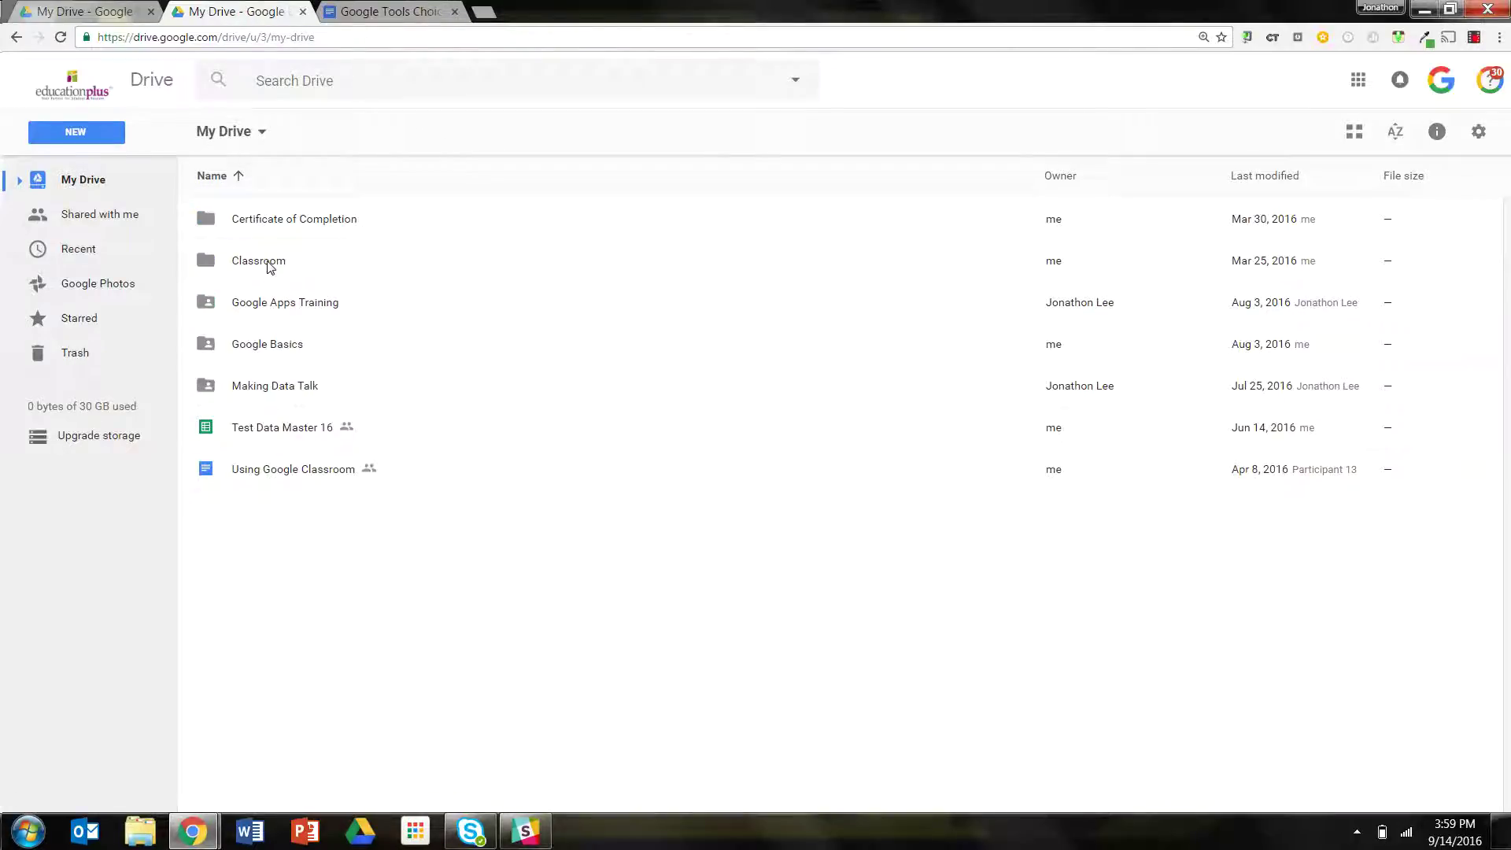
Open the Google Apps Training folder and look through its subfolders and files
double_click(267, 304)
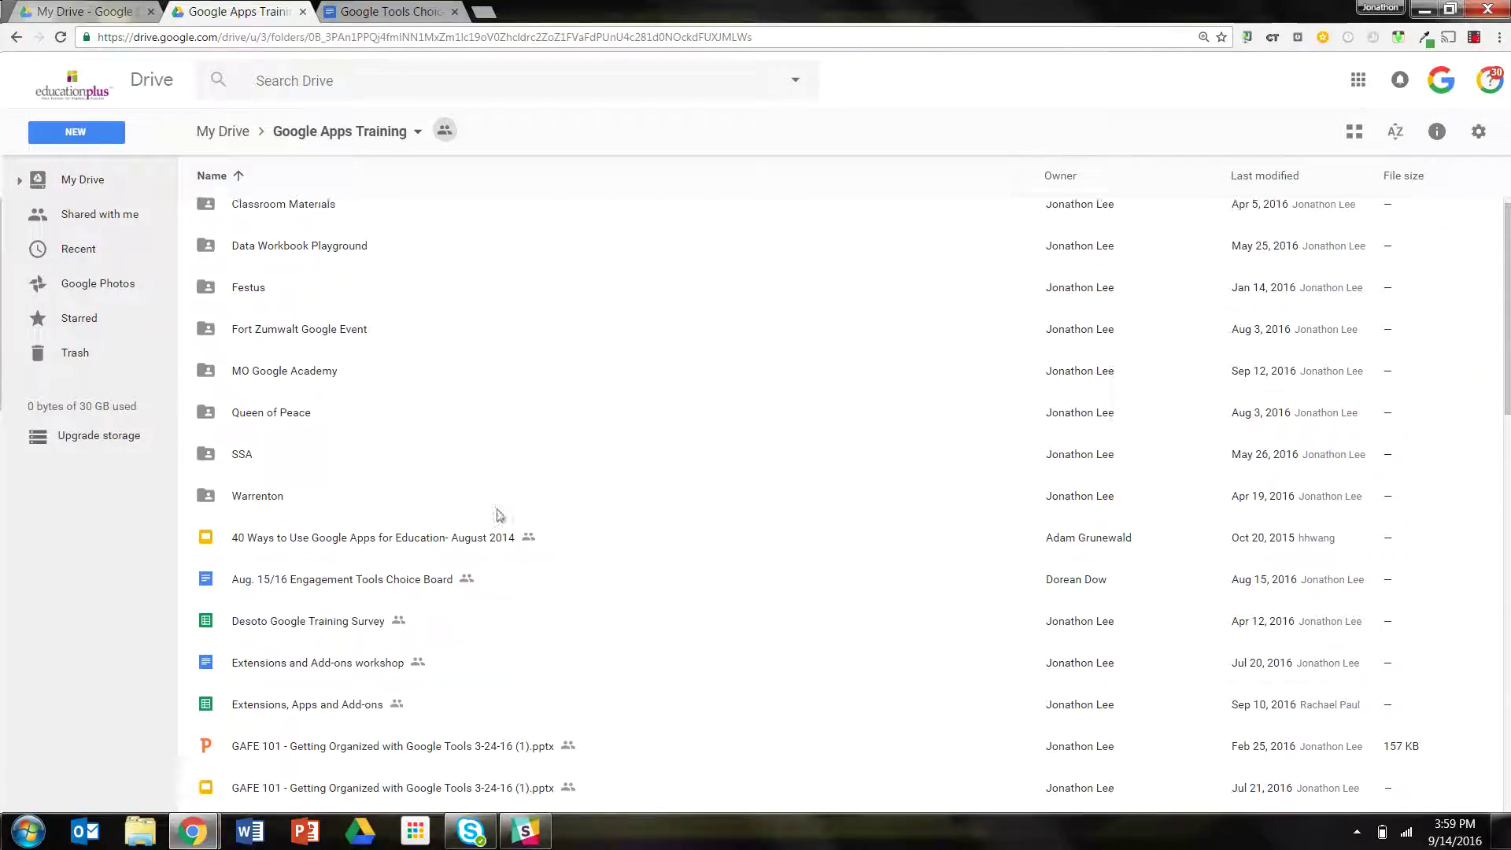
scroll(496, 422, down, 5)
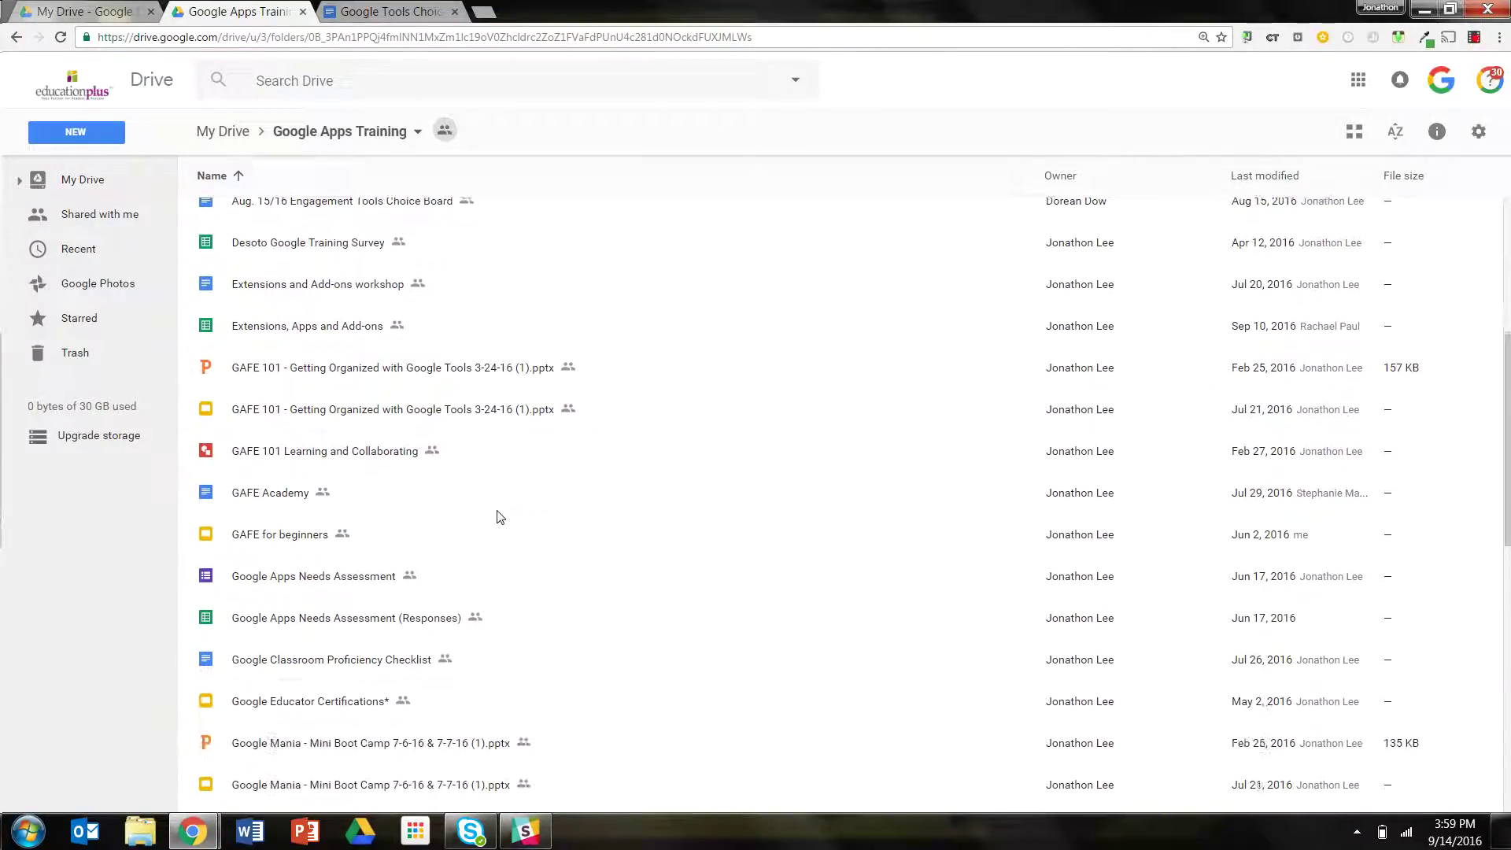
click(347, 653)
scroll(540, 587, down, 5)
scroll(545, 587, down, 5)
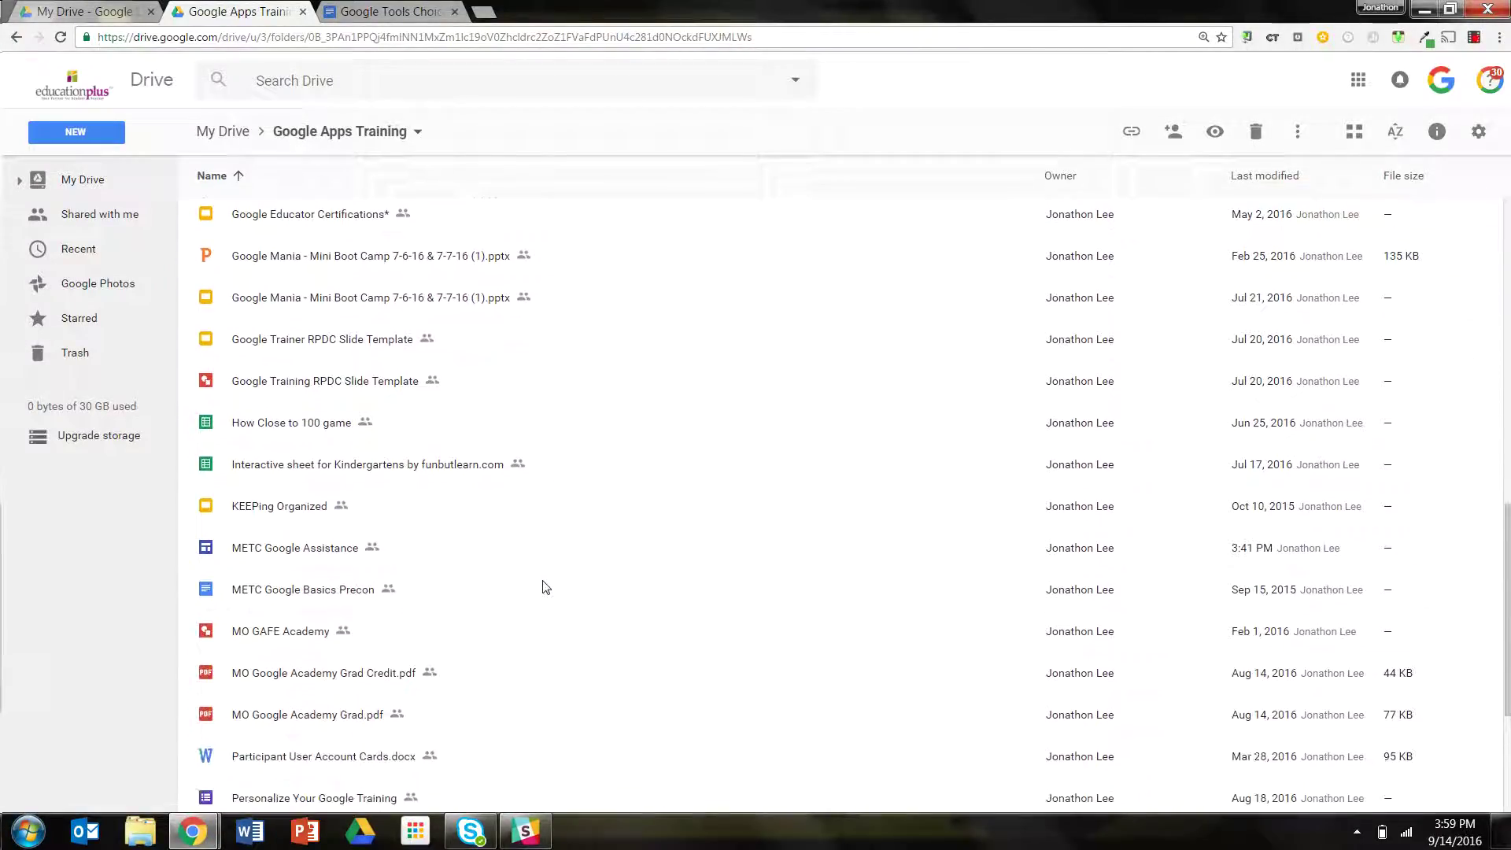
Check the possible destination folders for moving Google Classroom Proficiency Checklist within Google Apps Training, leaving the file where it is
scroll(546, 587, up, 10)
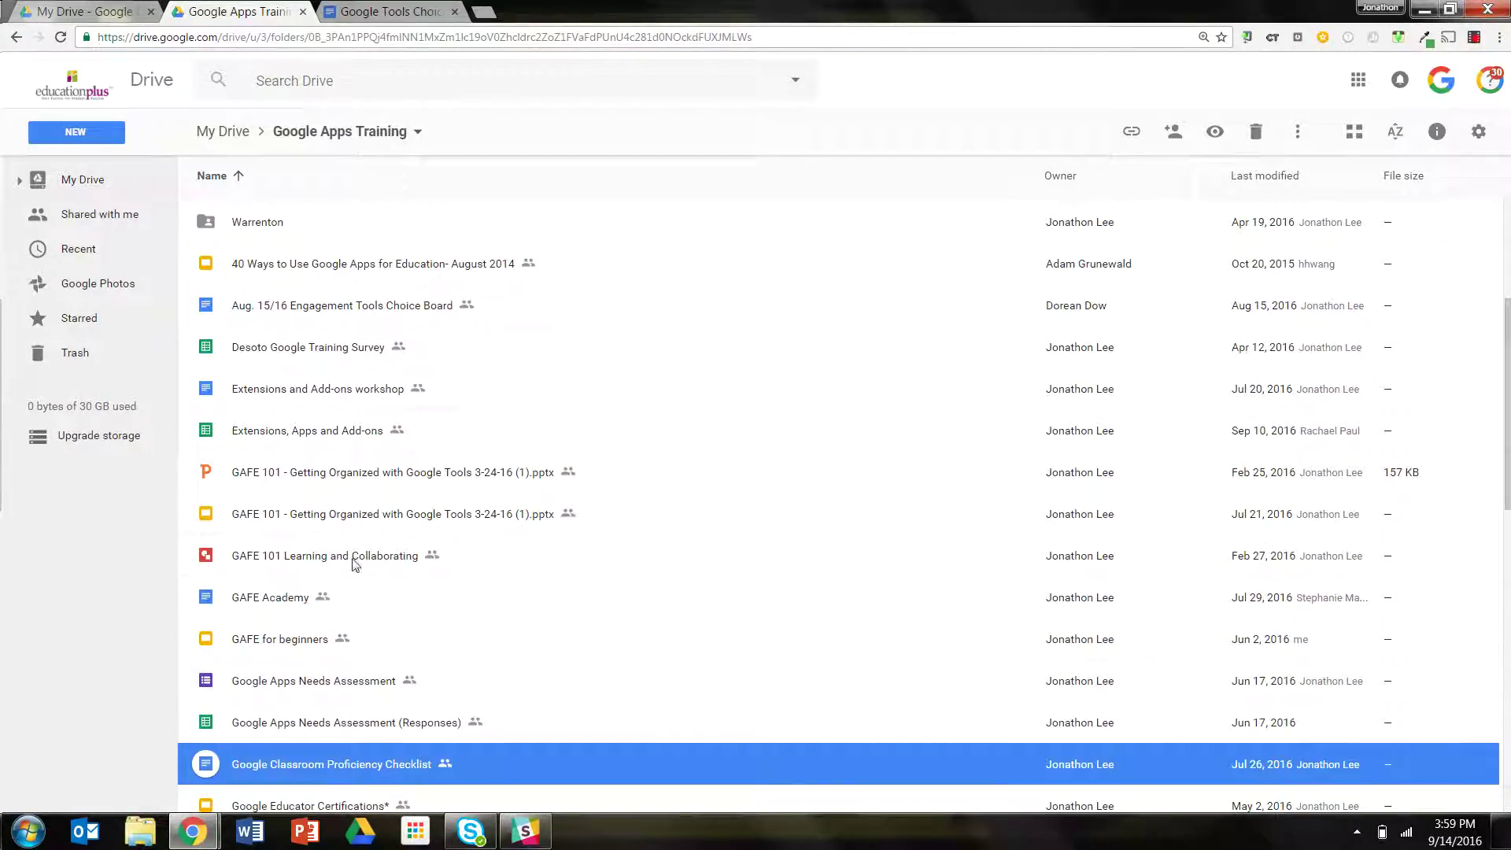
scroll(344, 617, down, 4)
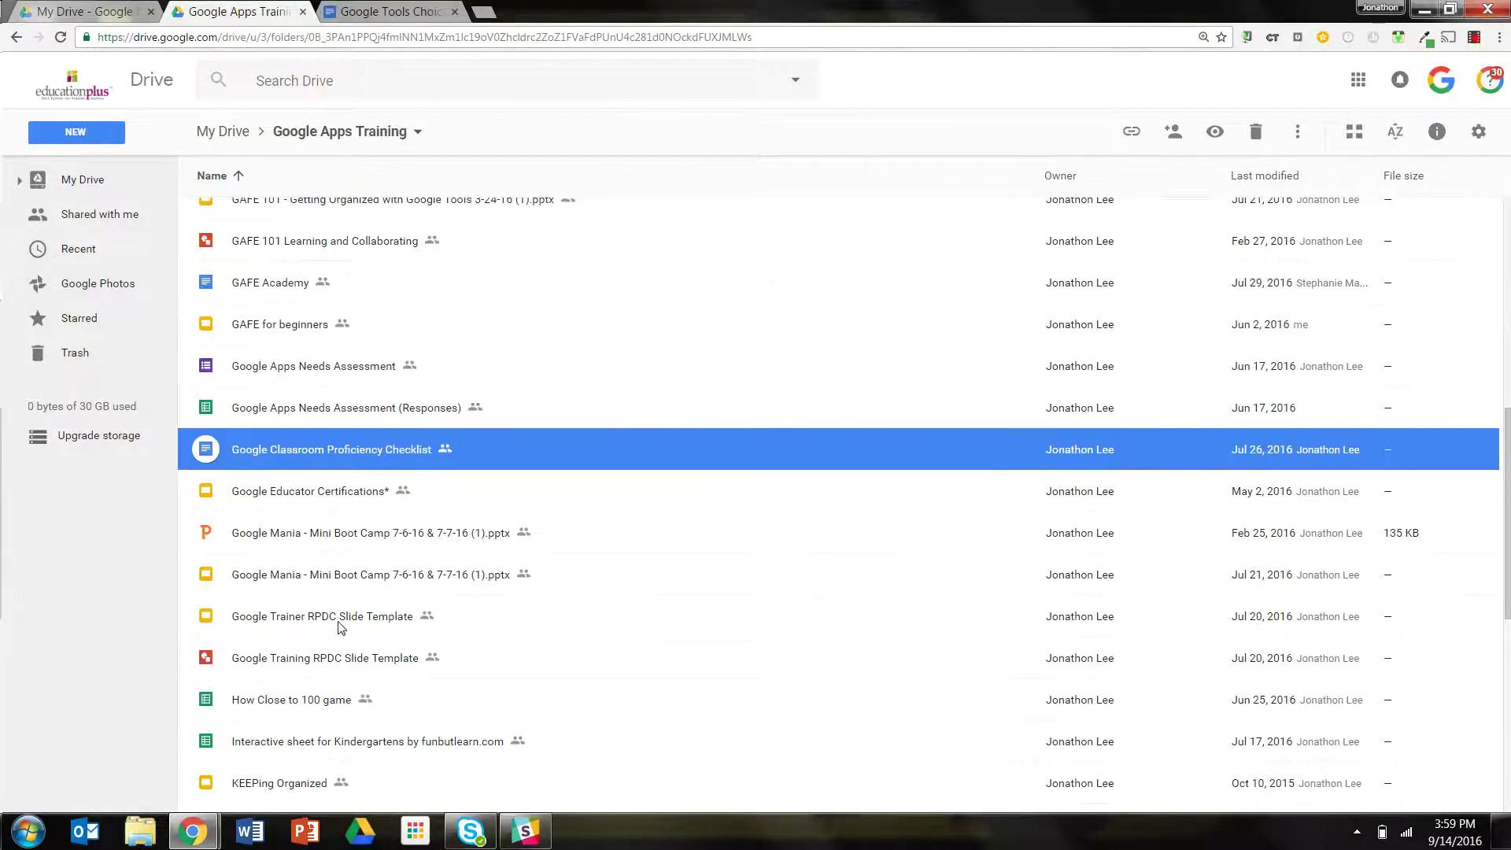
right_click(213, 451)
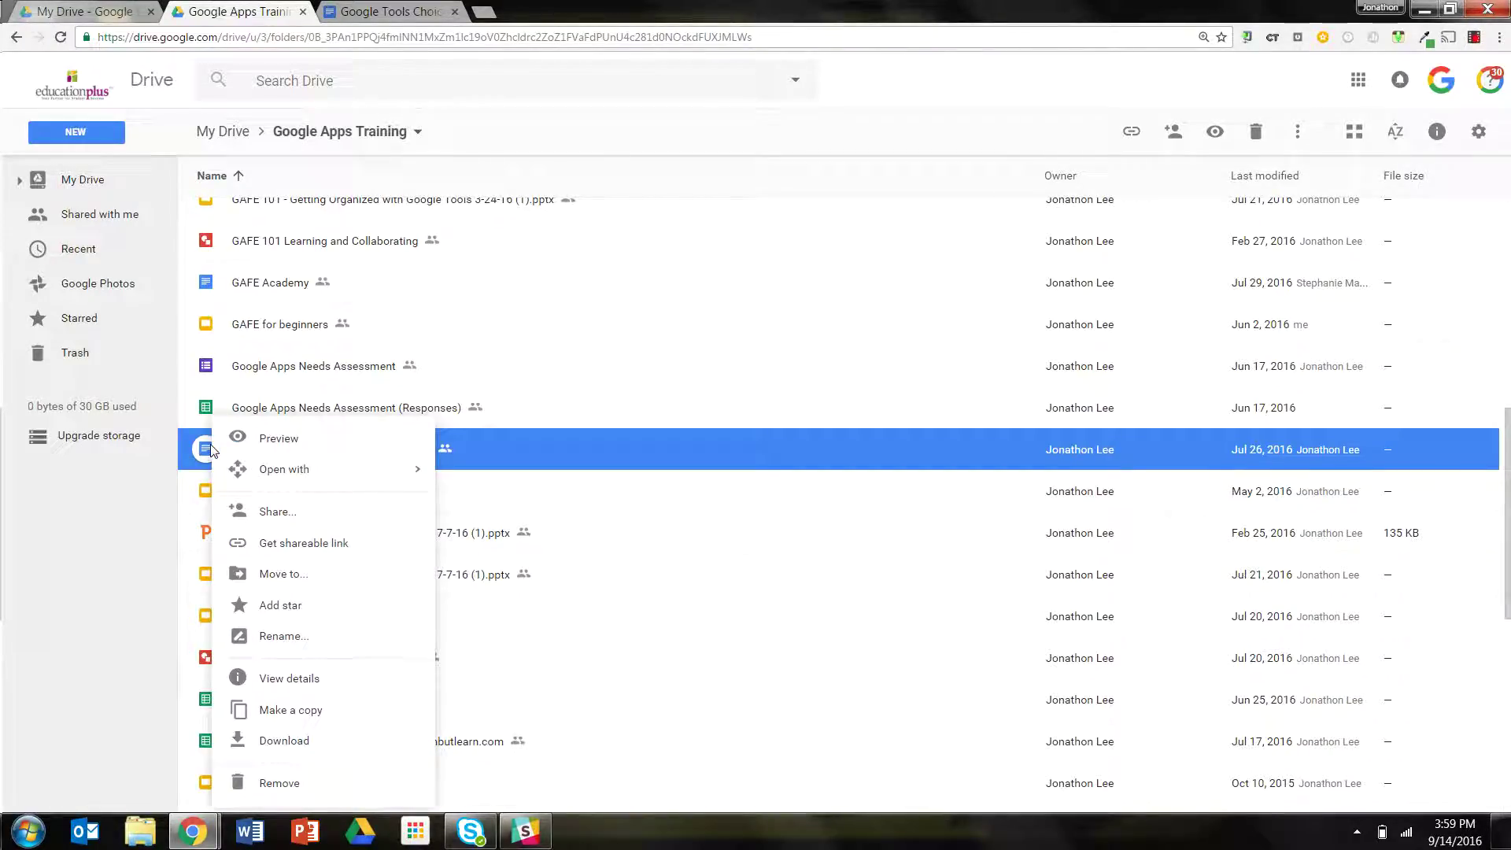
click(290, 574)
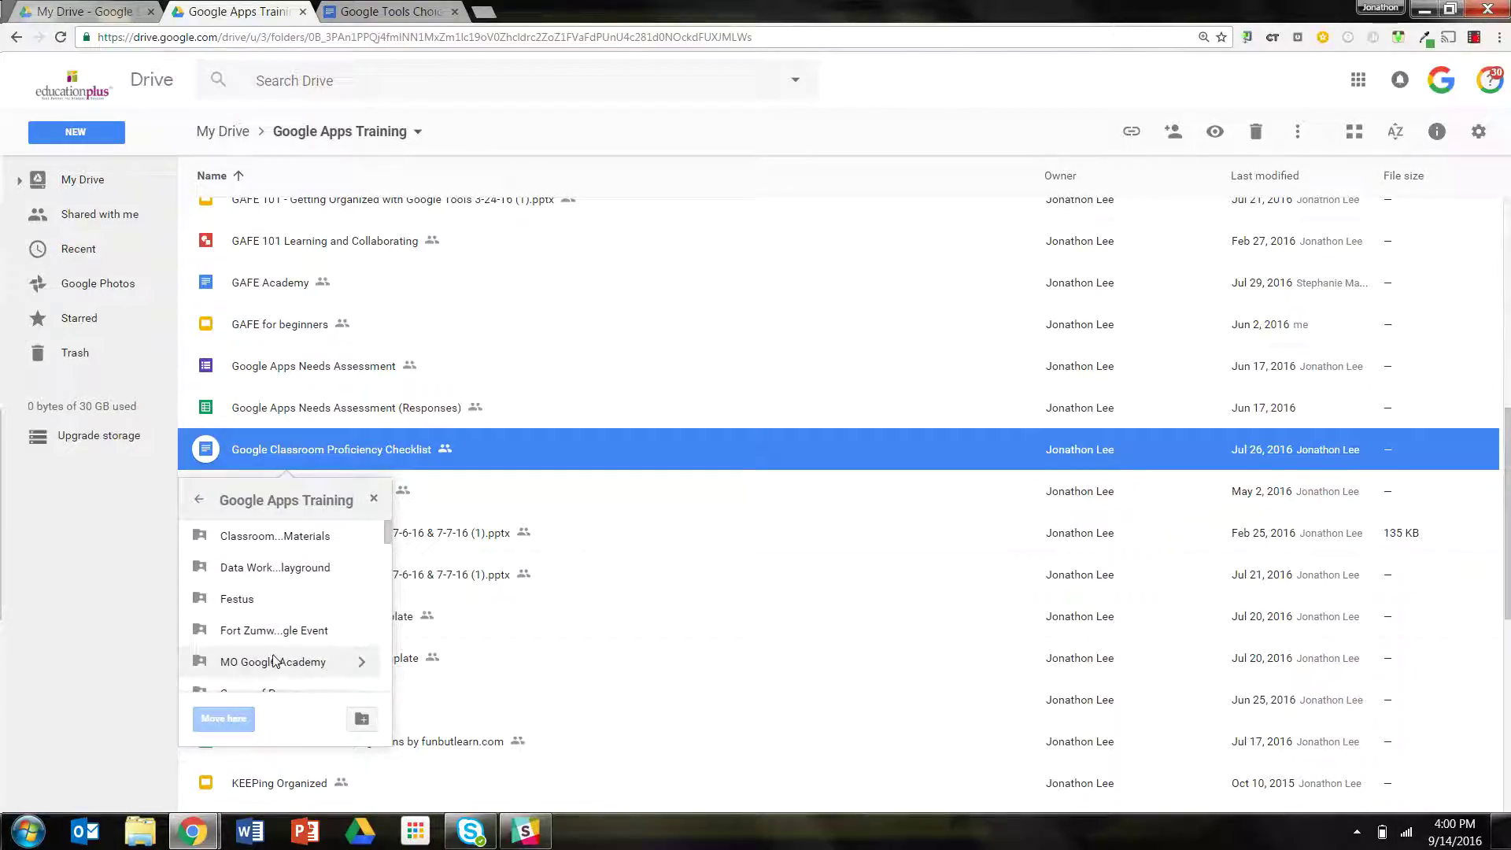
click(273, 660)
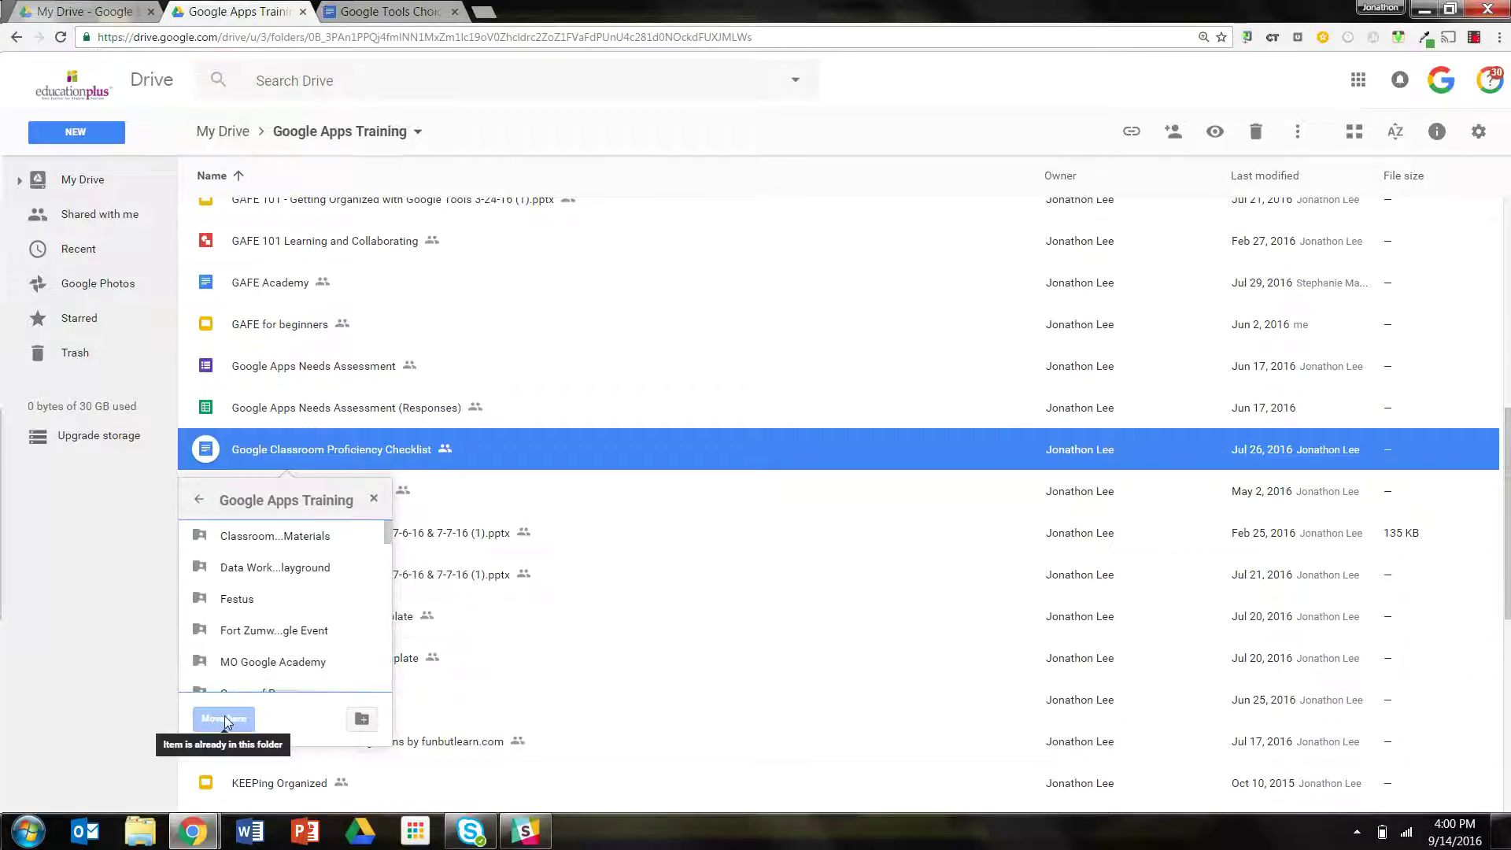
key(ctrl)
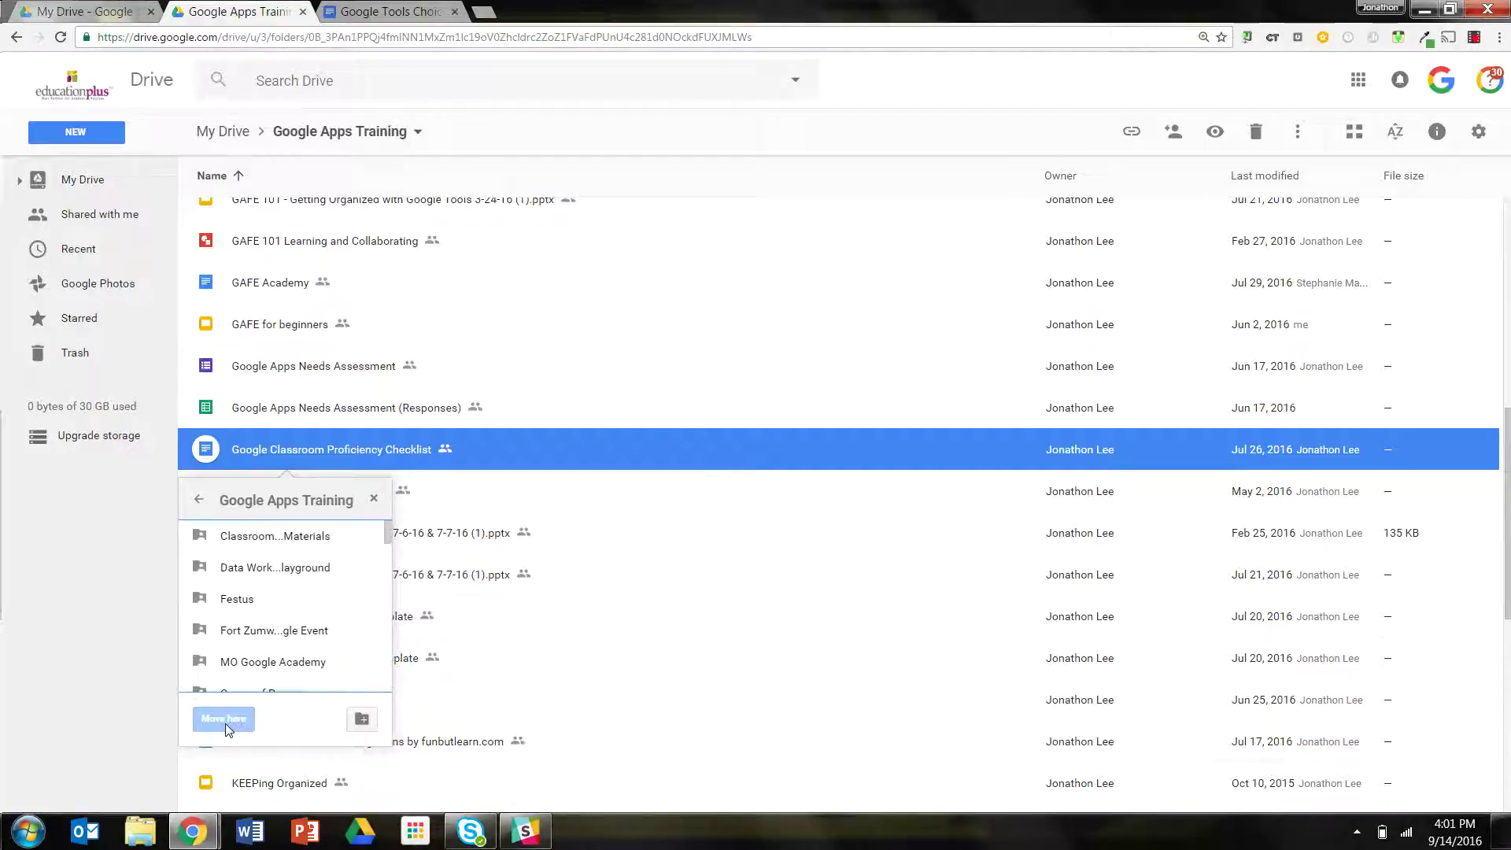
click(374, 499)
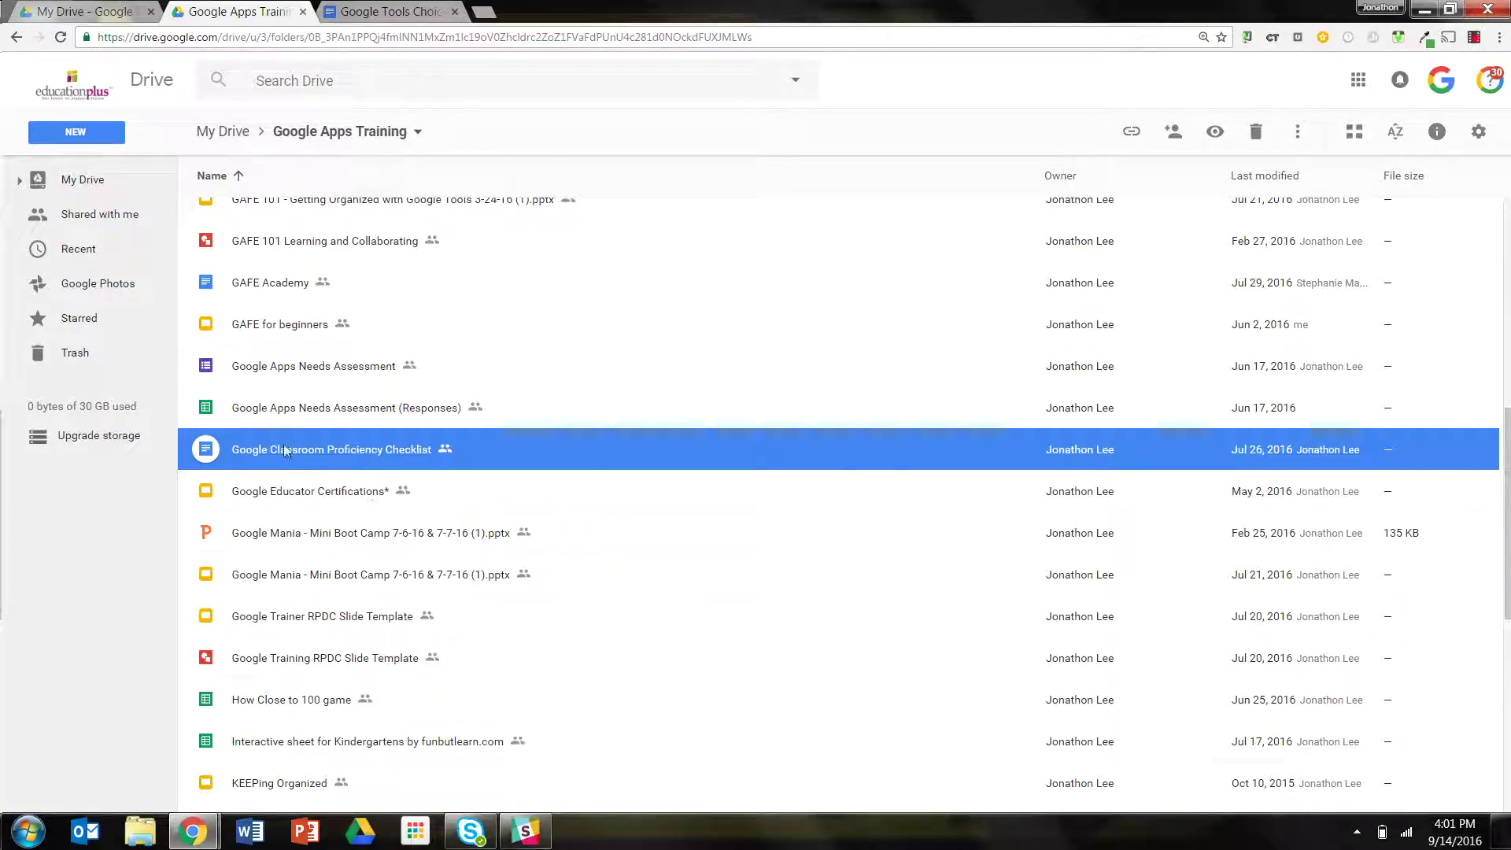
Return to My Drive, view the contents of the Google Basics folder and go back to My Drive
click(239, 141)
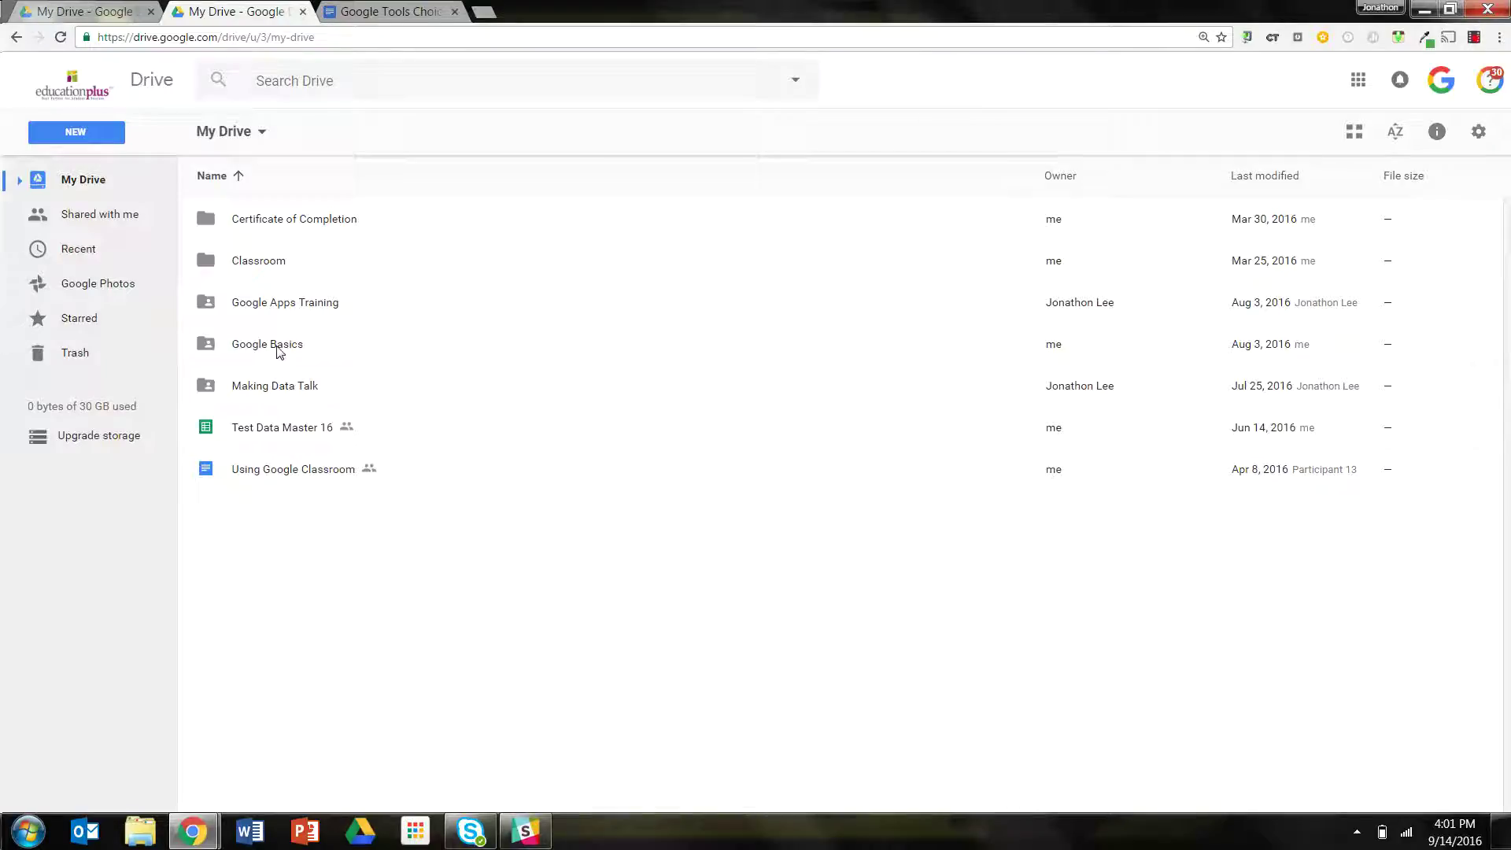
double_click(278, 349)
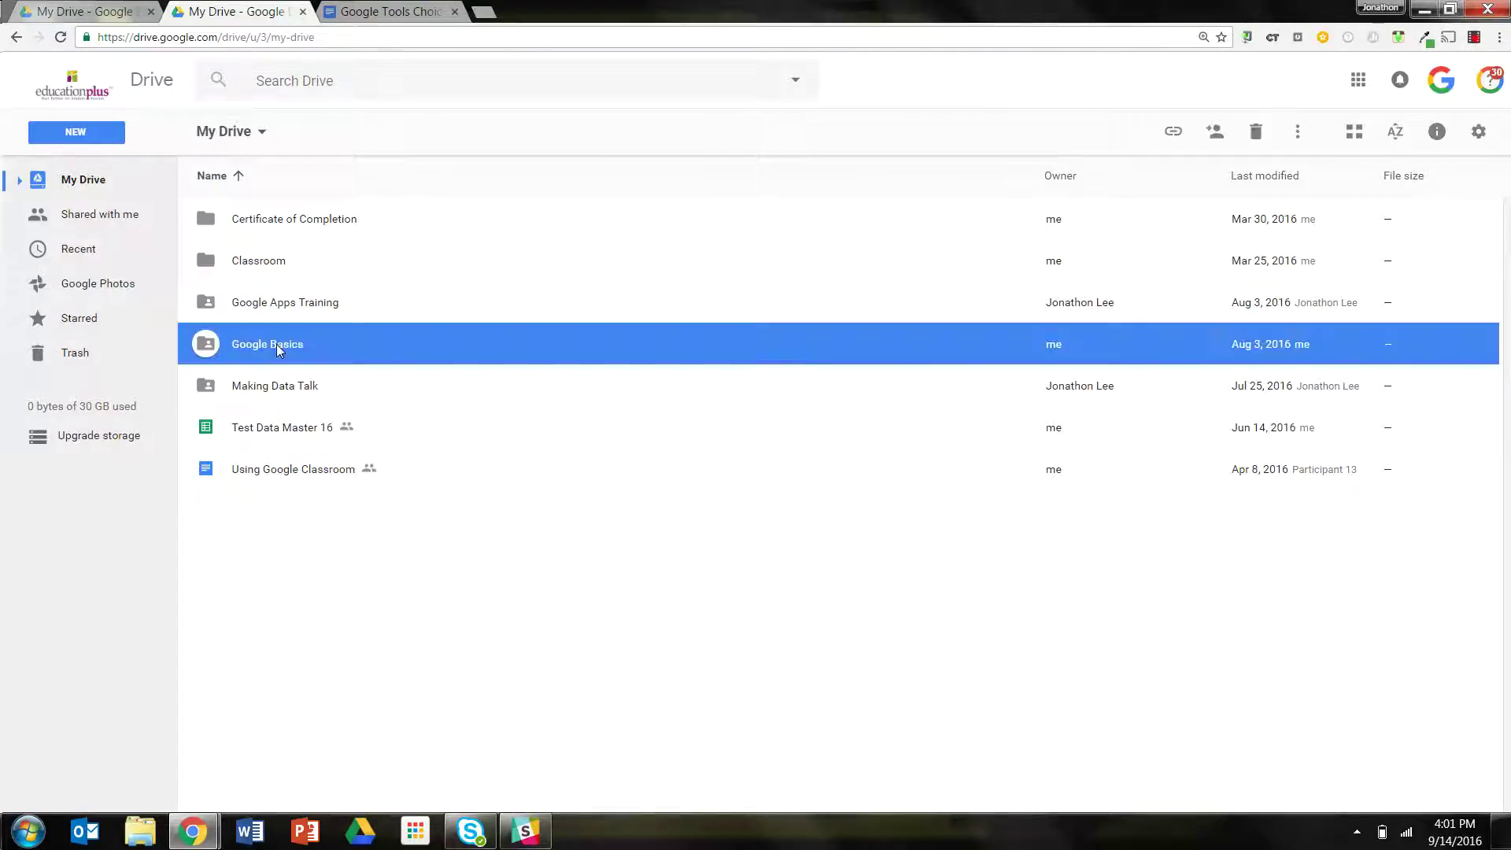
click(224, 139)
Look through all subfolders and files of the Google Apps Training folder again and return to My Drive
double_click(265, 305)
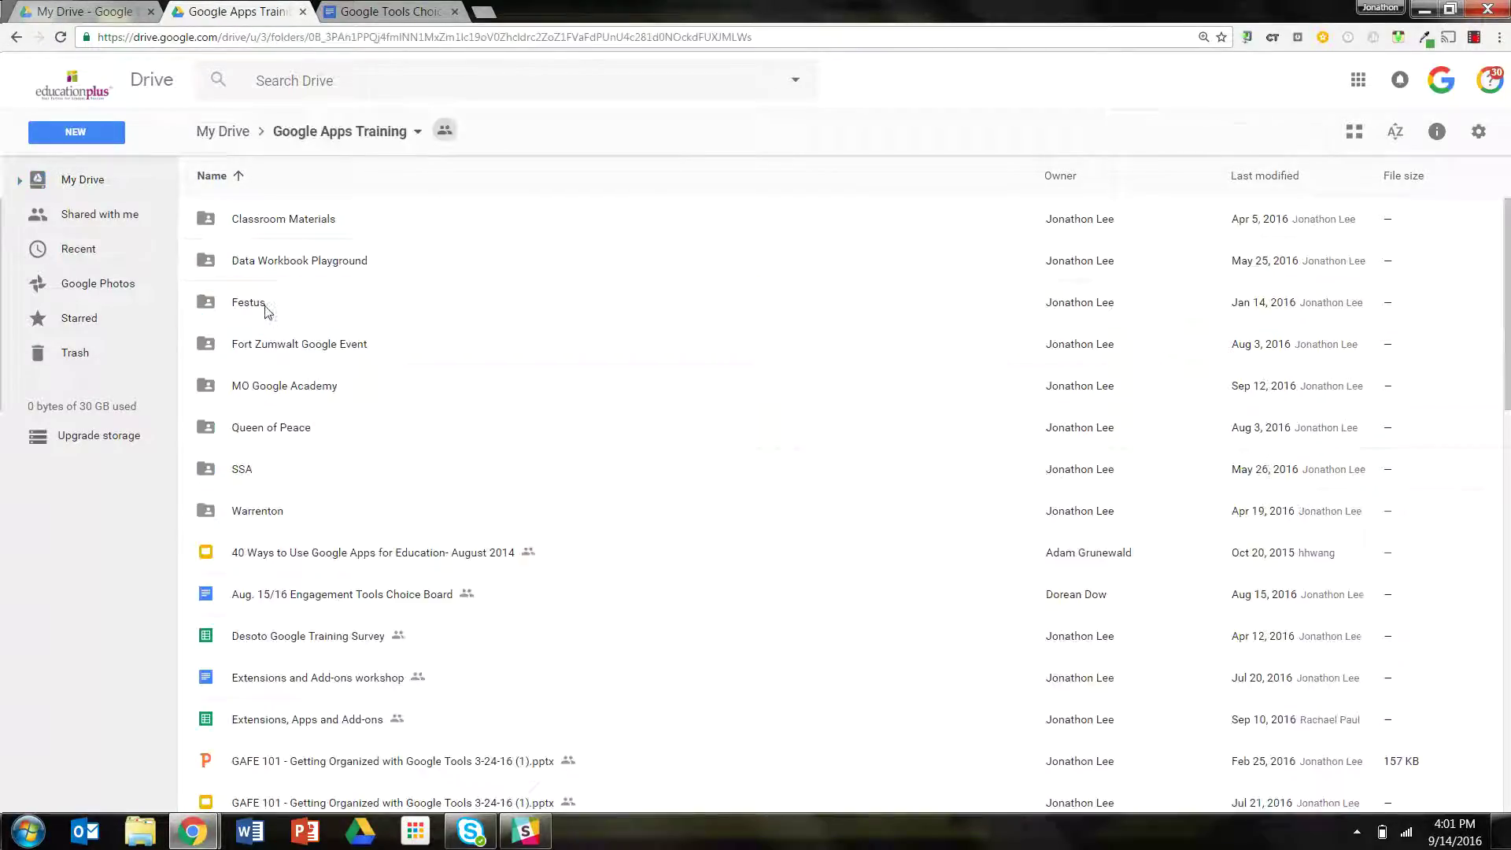
scroll(310, 673, down, 15)
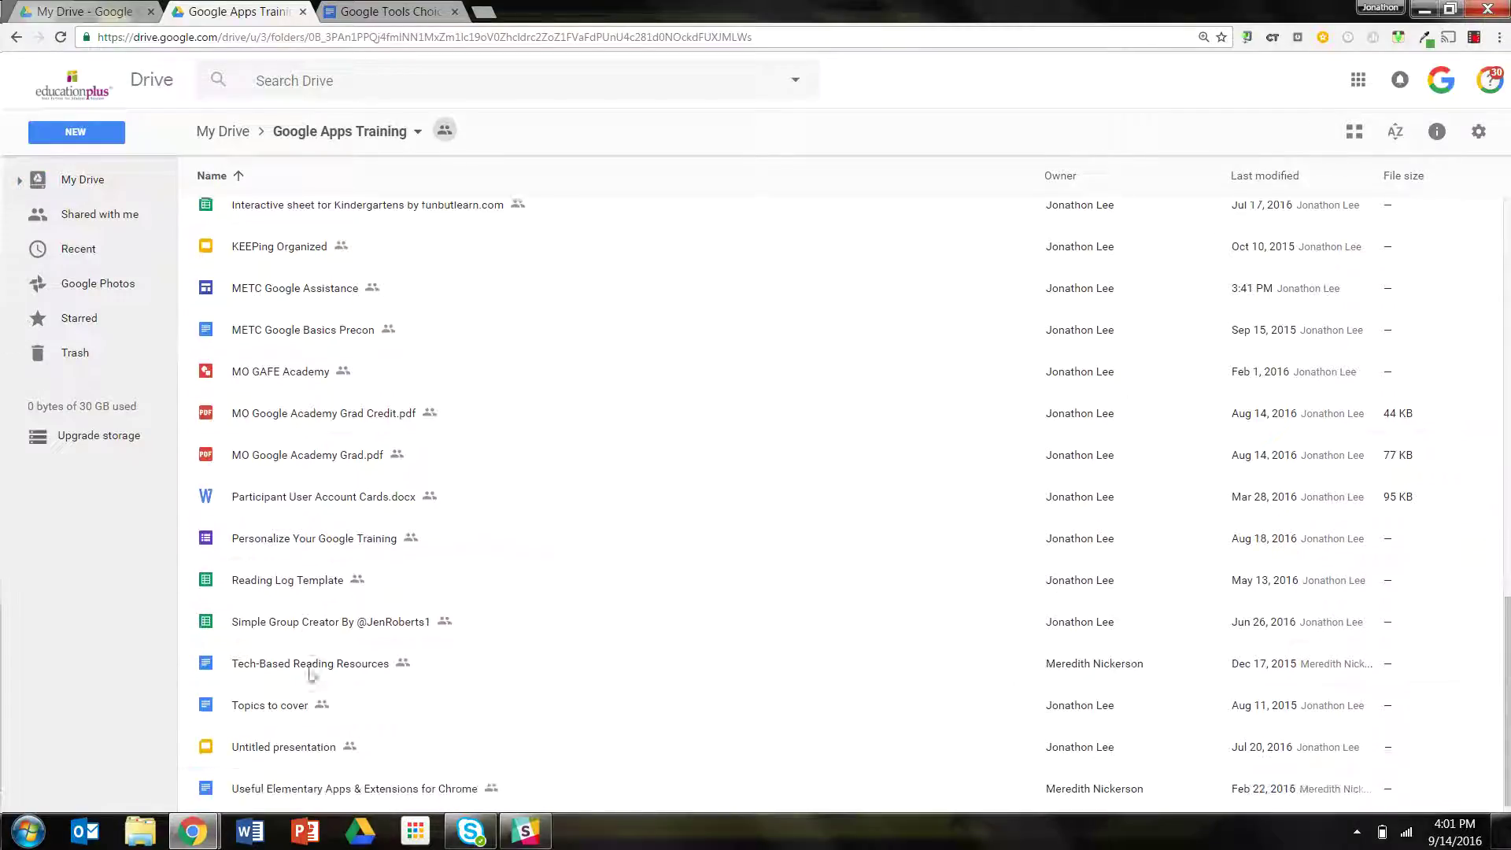
scroll(311, 673, up, 15)
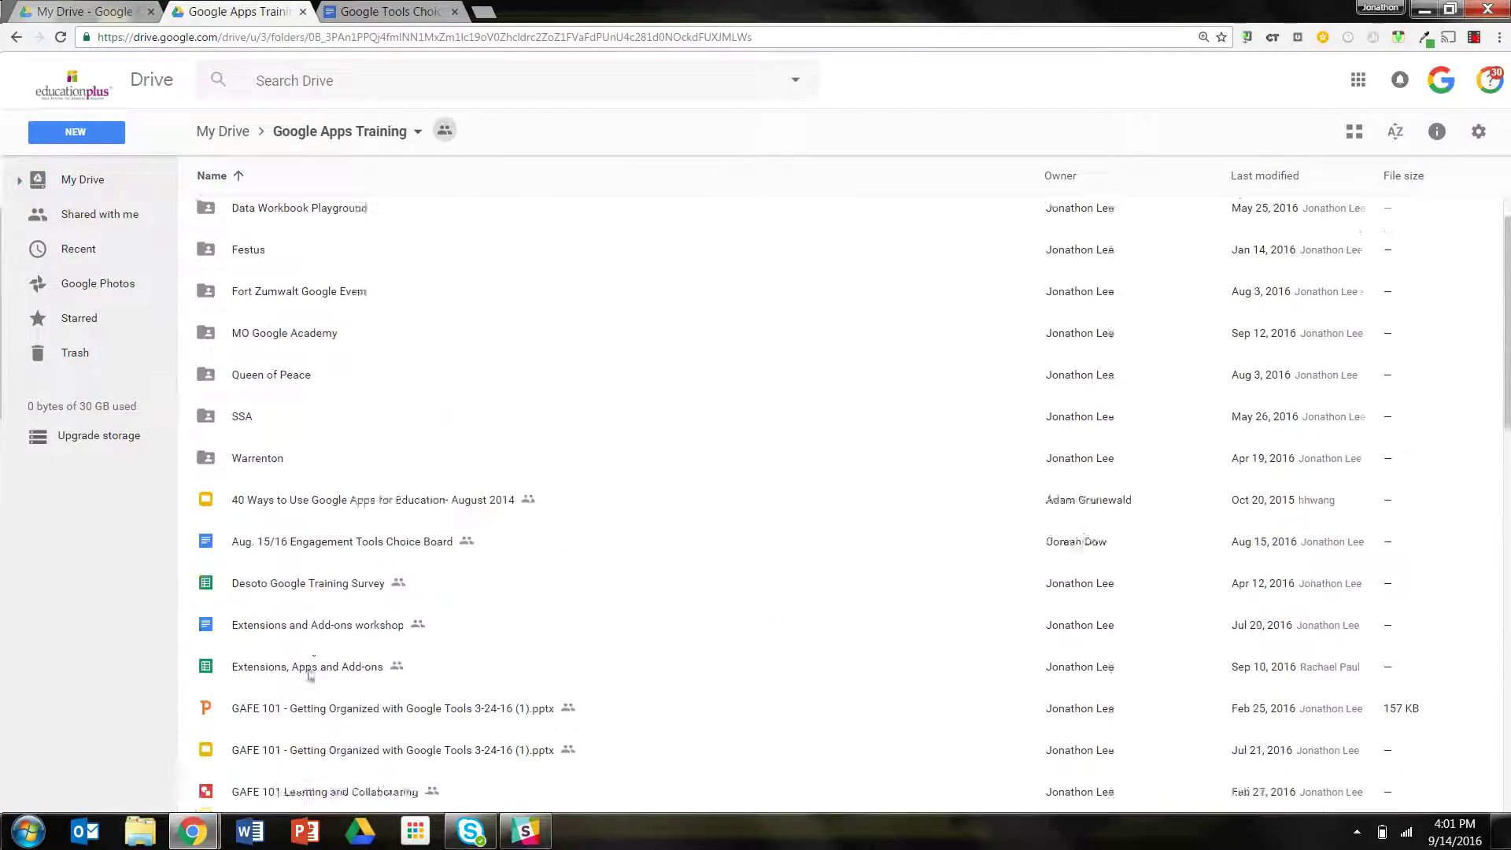
scroll(311, 673, up, 1)
scroll(331, 614, down, 4)
scroll(347, 567, up, 5)
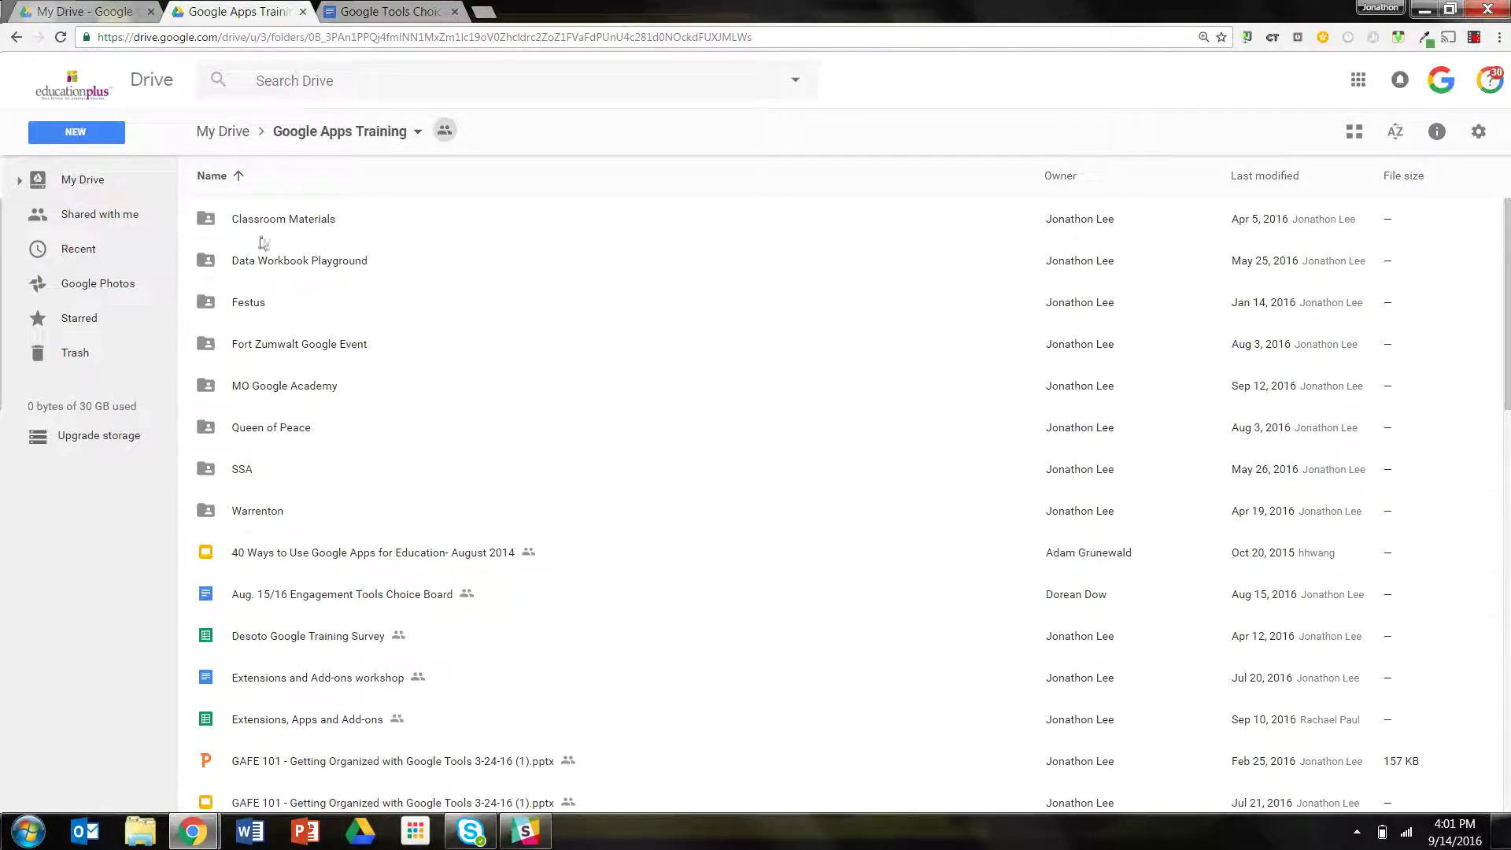
click(236, 131)
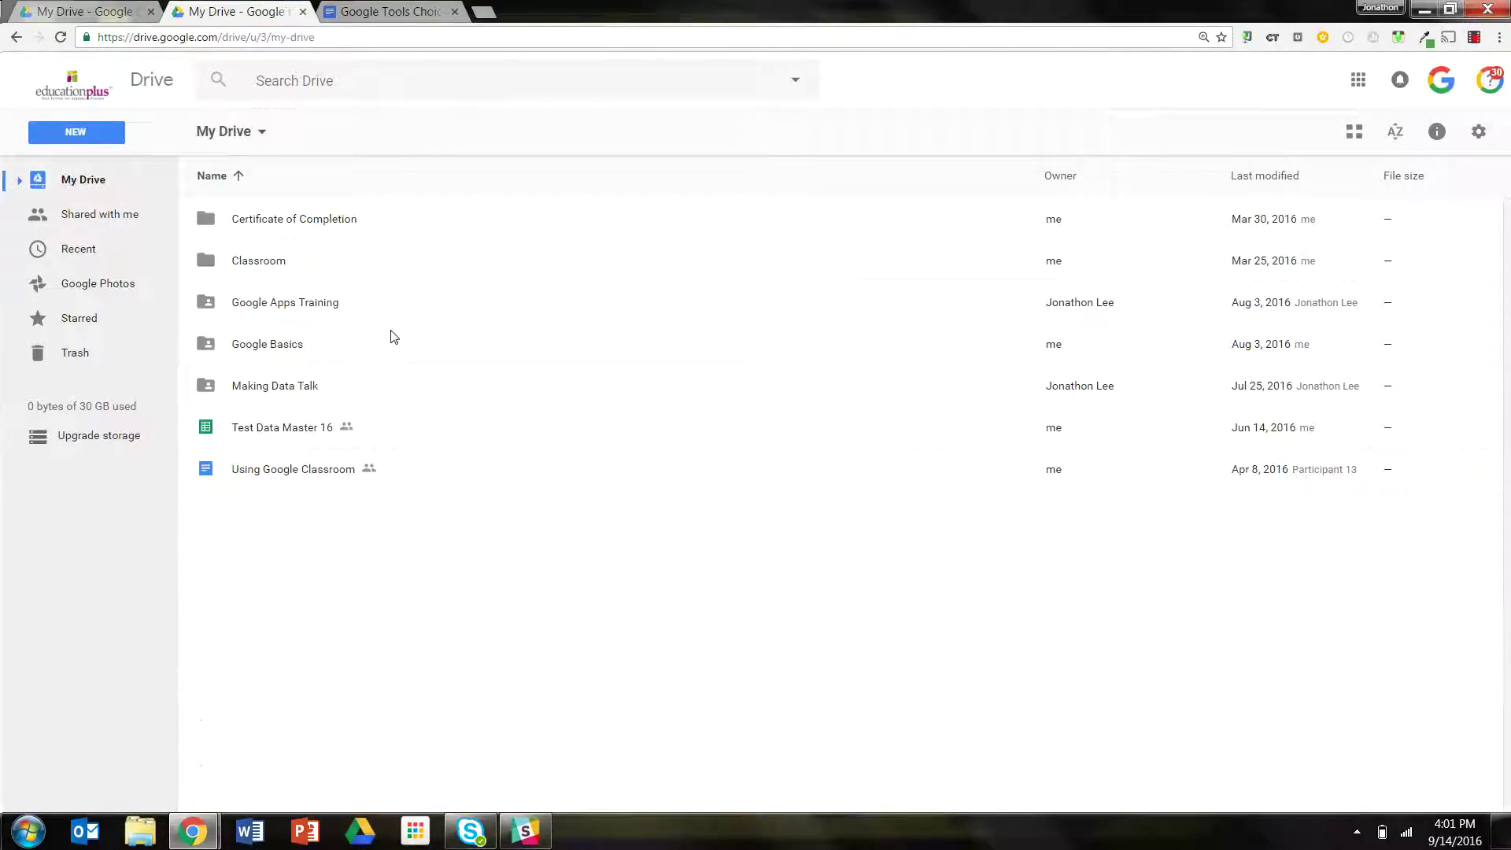